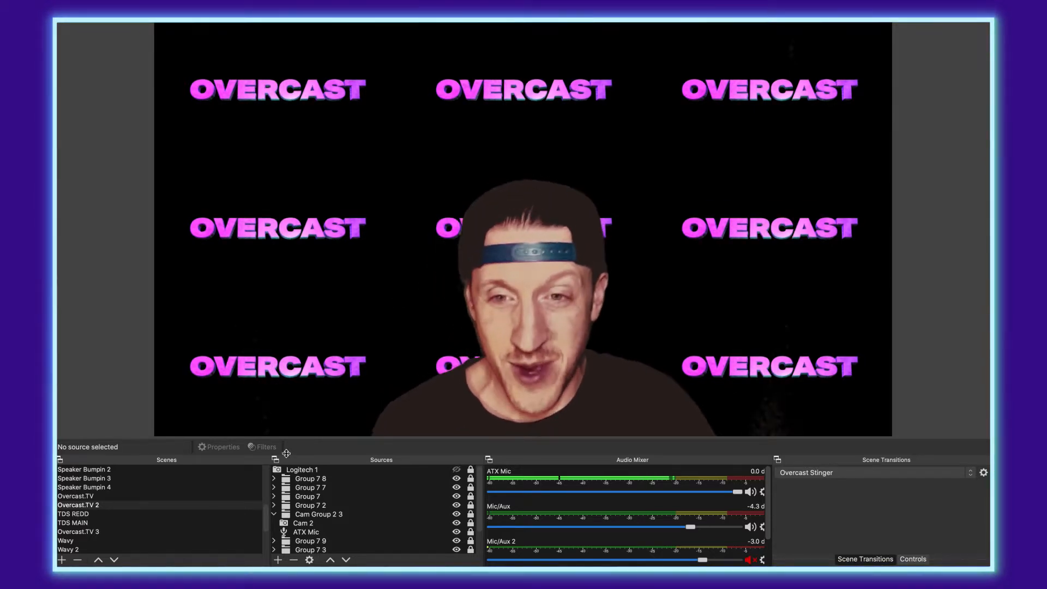
Step: Set the Protune LUT (g_outdoors31.cube) amount on Cam Group 2 3 to 0.50
left_click(317, 514)
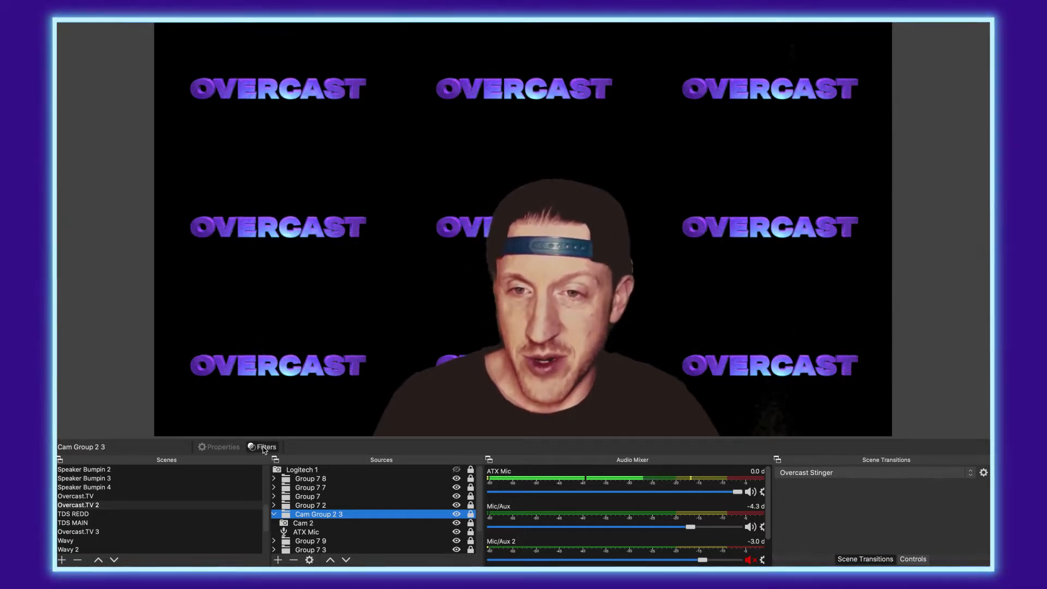
left_click(265, 447)
left_click_drag(487, 95, 265, 57)
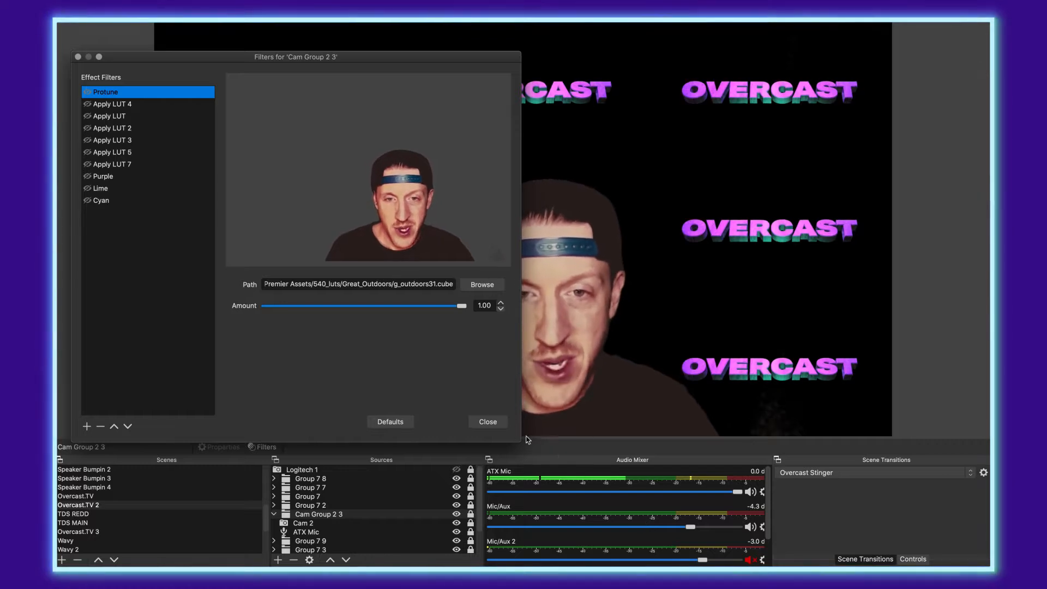
left_click_drag(520, 441, 408, 463)
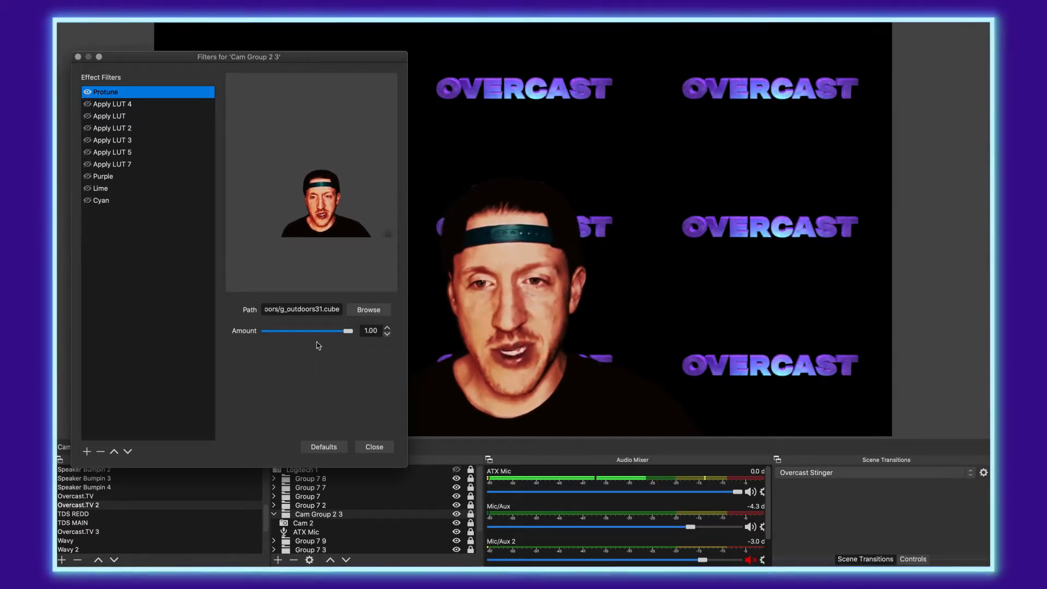
left_click_drag(347, 332, 342, 332)
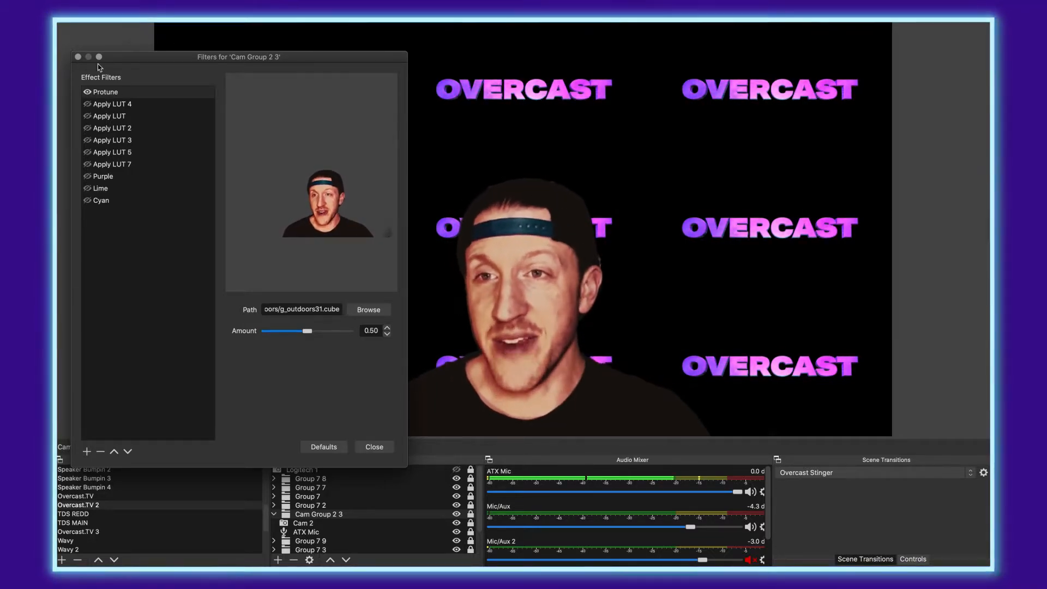
Step: Preview Apply LUT 4, LUT, LUT 2, 3, 5 and 7 on Cam Group 2 3, leaving each off
left_click(96, 93)
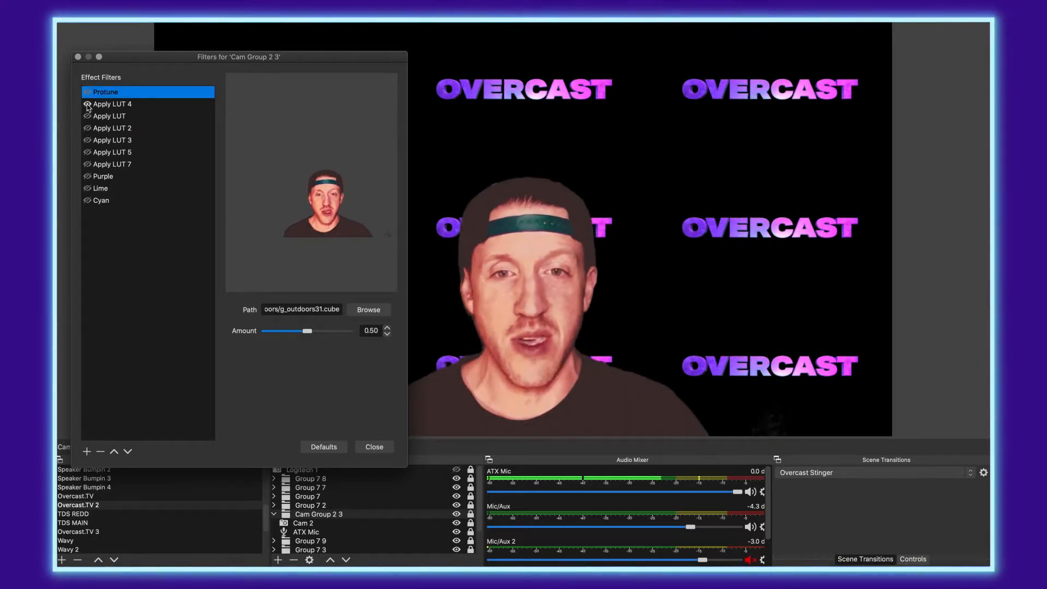
left_click(87, 104)
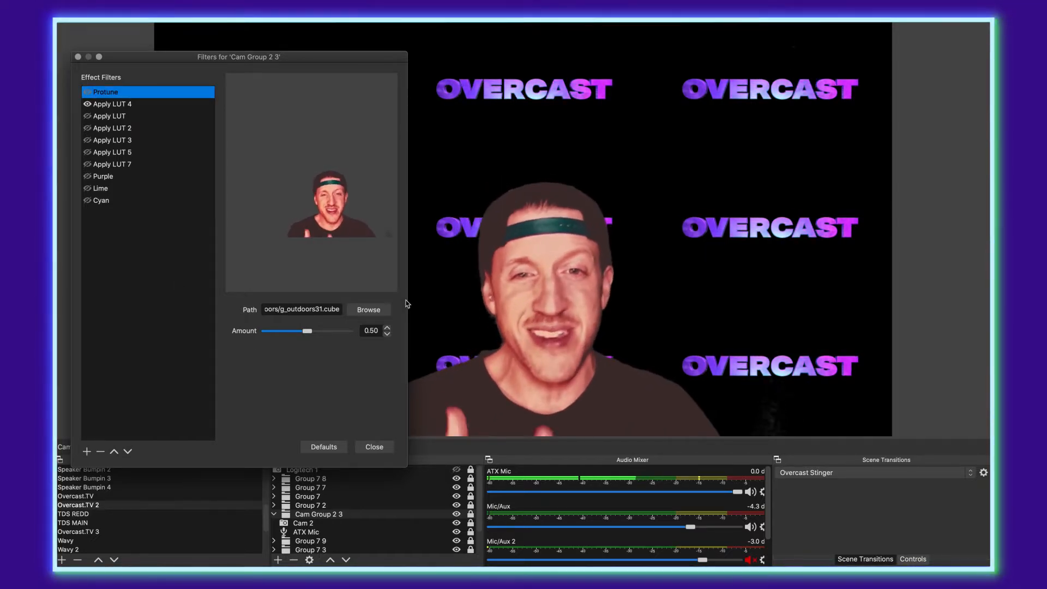
left_click(88, 104)
left_click(88, 116)
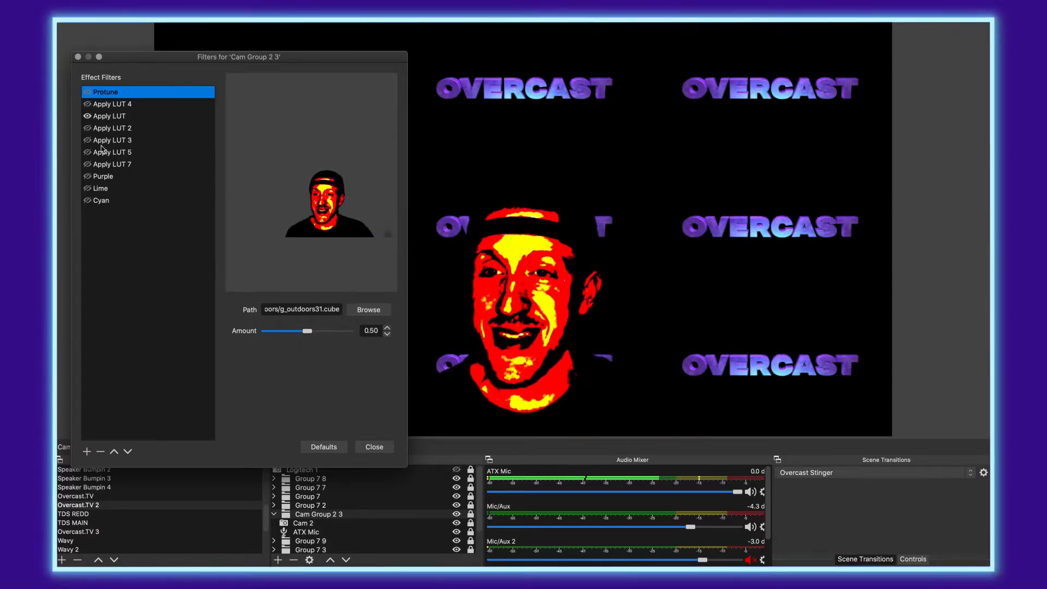
left_click(87, 128)
left_click(87, 117)
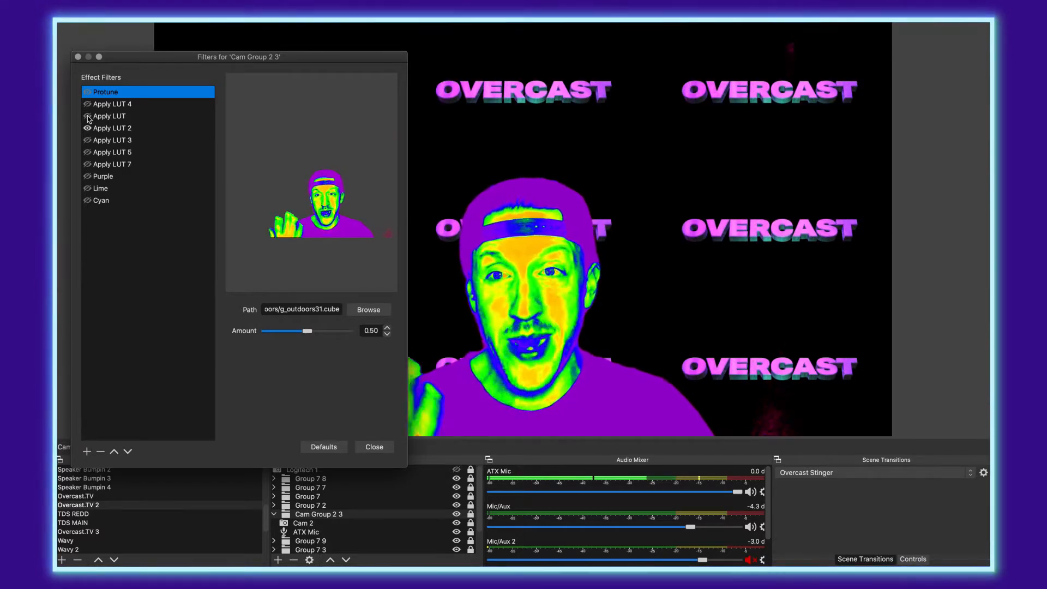
left_click(87, 140)
left_click(88, 129)
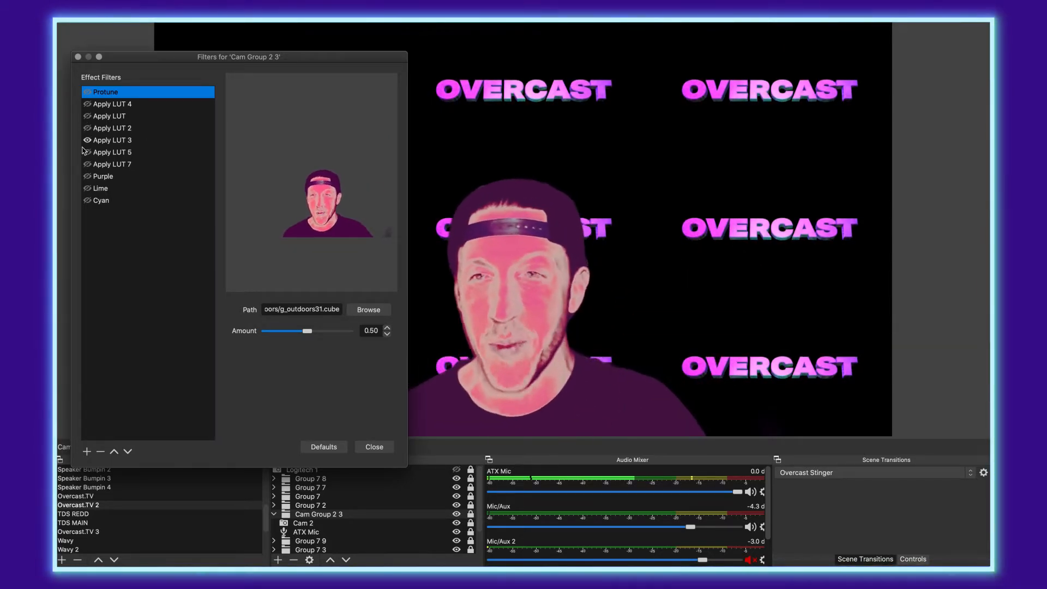
left_click(87, 152)
left_click(88, 140)
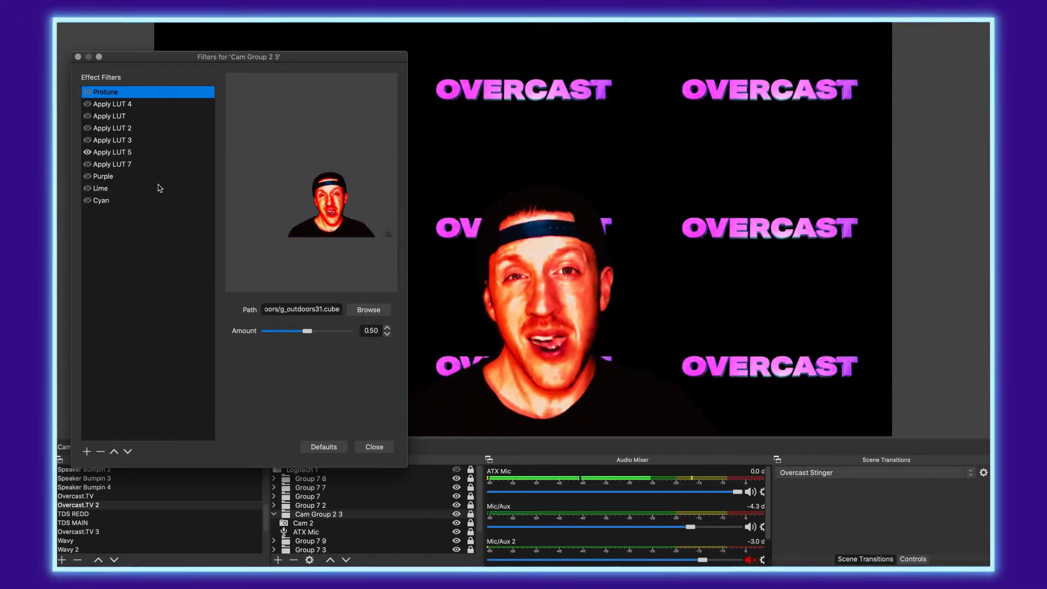
left_click(87, 164)
left_click(88, 152)
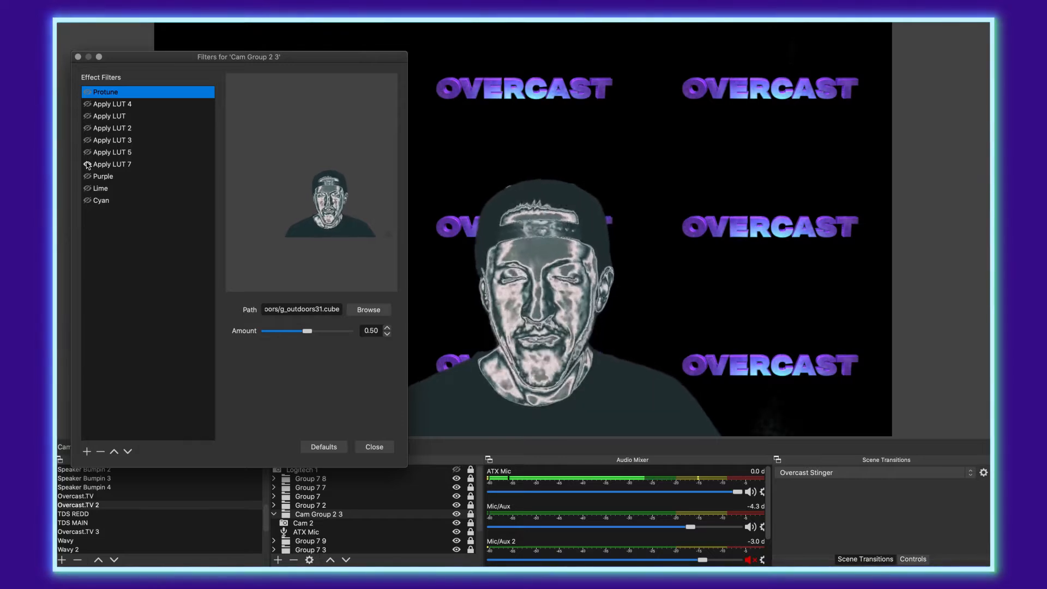
left_click(87, 165)
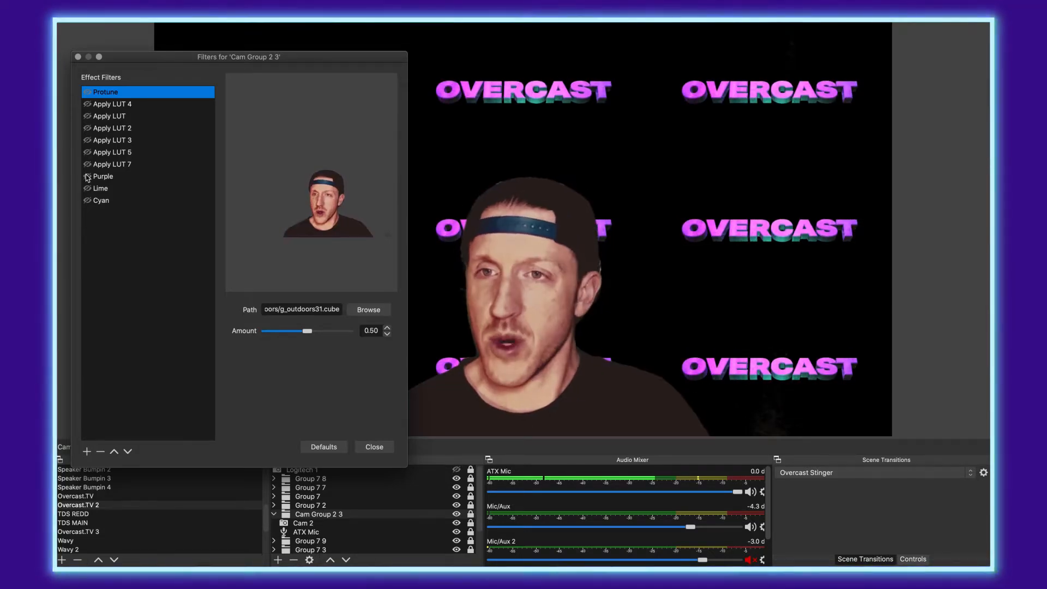
Step: Preview the Purple, Lime and Cyan tint filters, leave them off, and close the filters
left_click(87, 176)
left_click(87, 177)
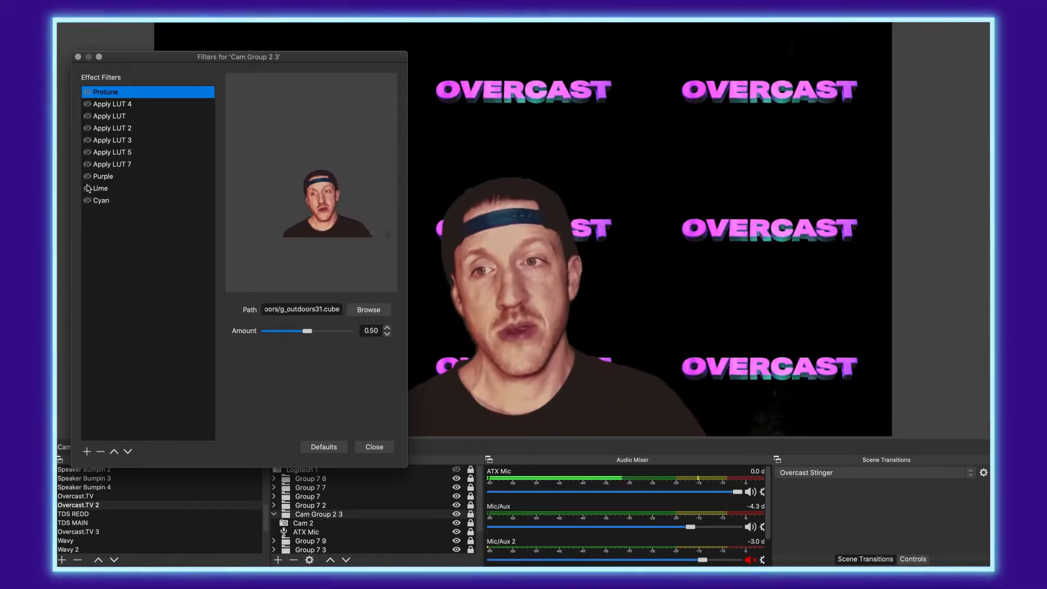
left_click(87, 189)
left_click(87, 189)
left_click(87, 201)
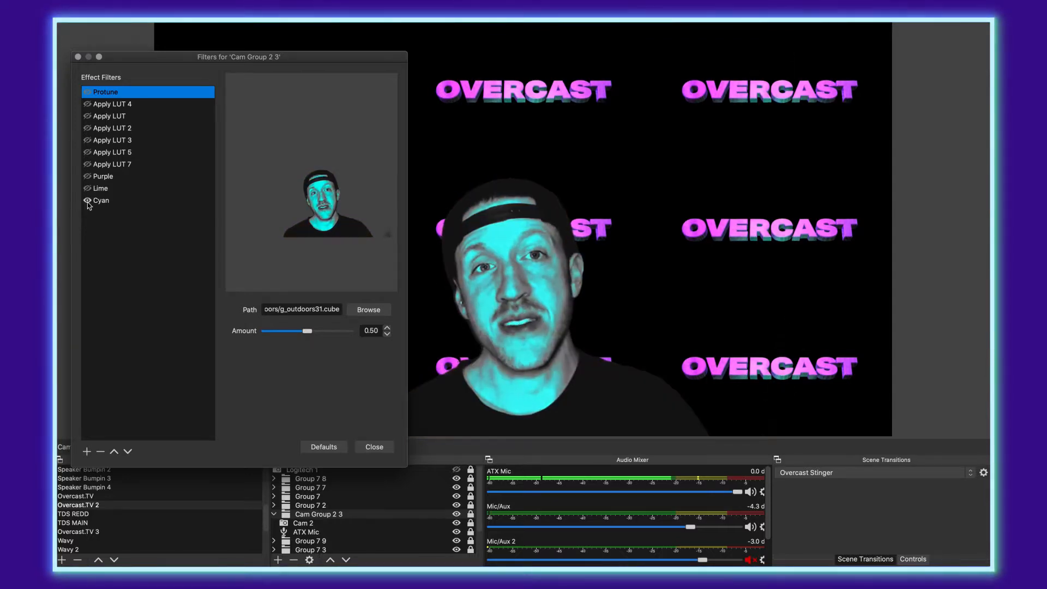
left_click(87, 201)
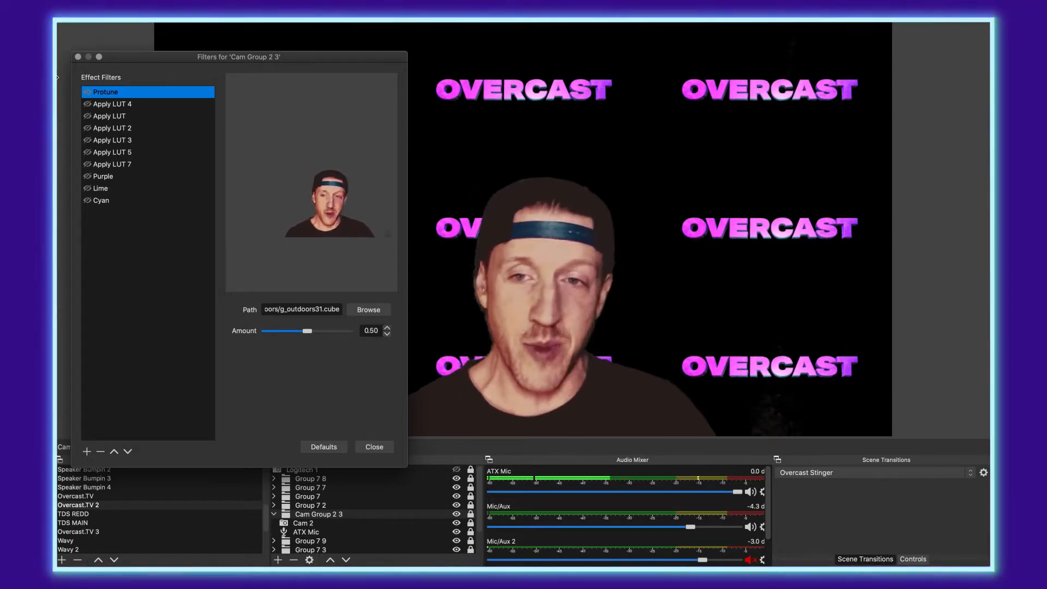
left_click(374, 448)
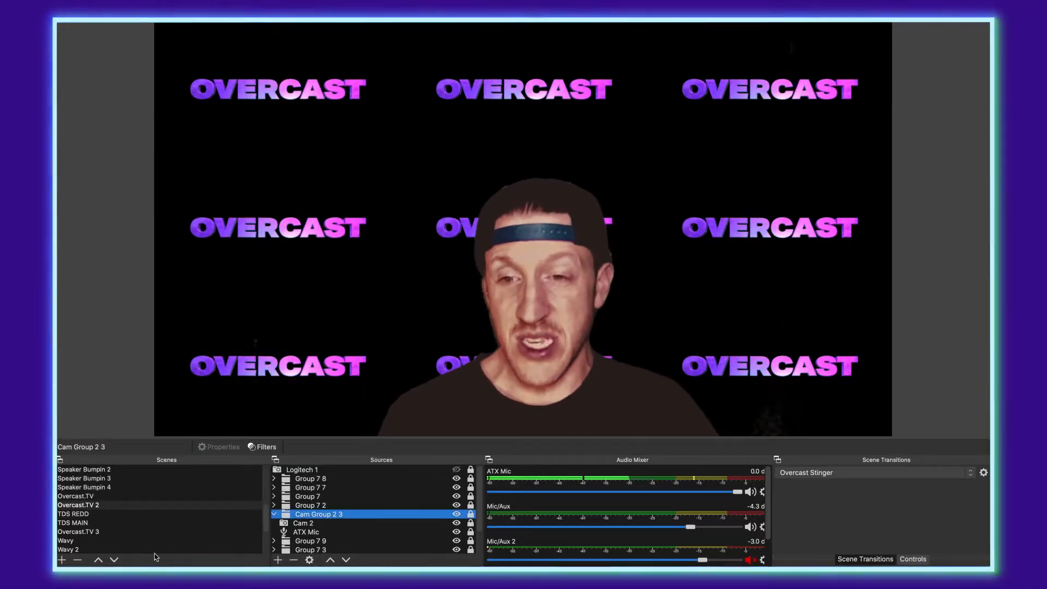
Step: Copy Cam Group 2 3 and create a new scene named LUT MADNESS
right_click(315, 515)
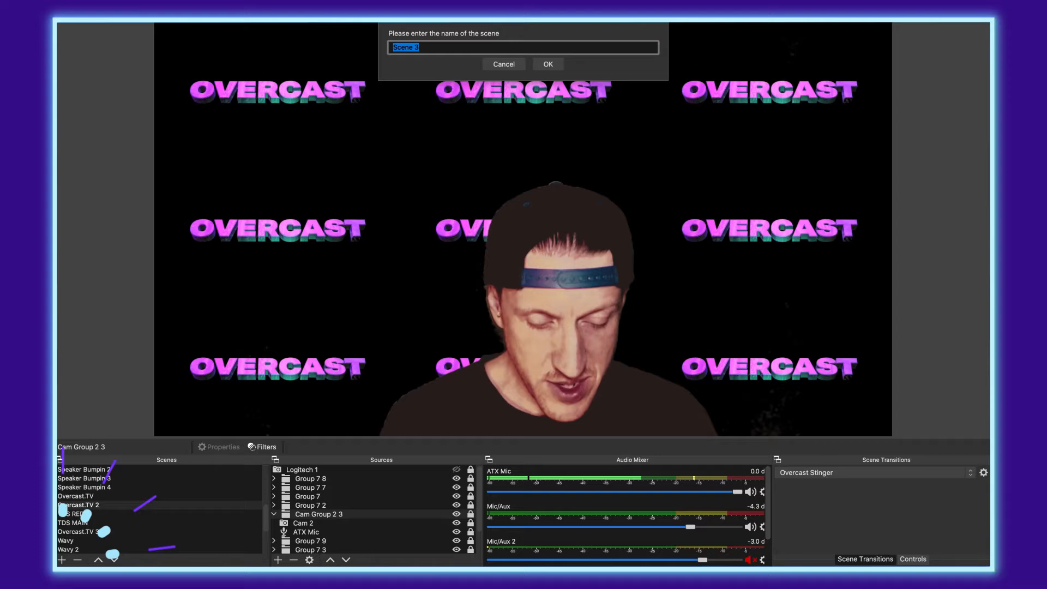
type("L")
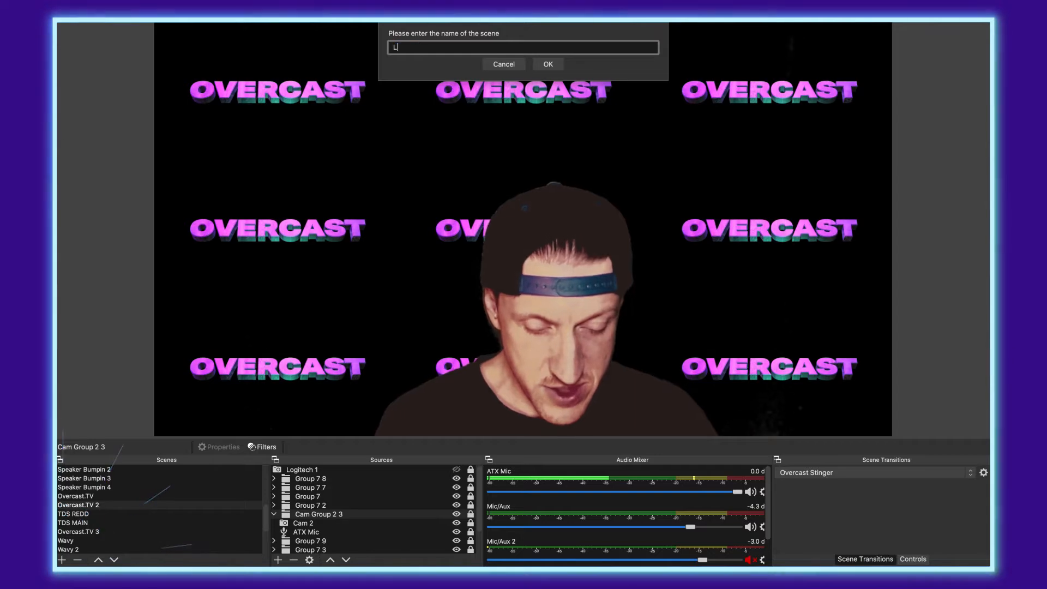
type("UT MADNESS")
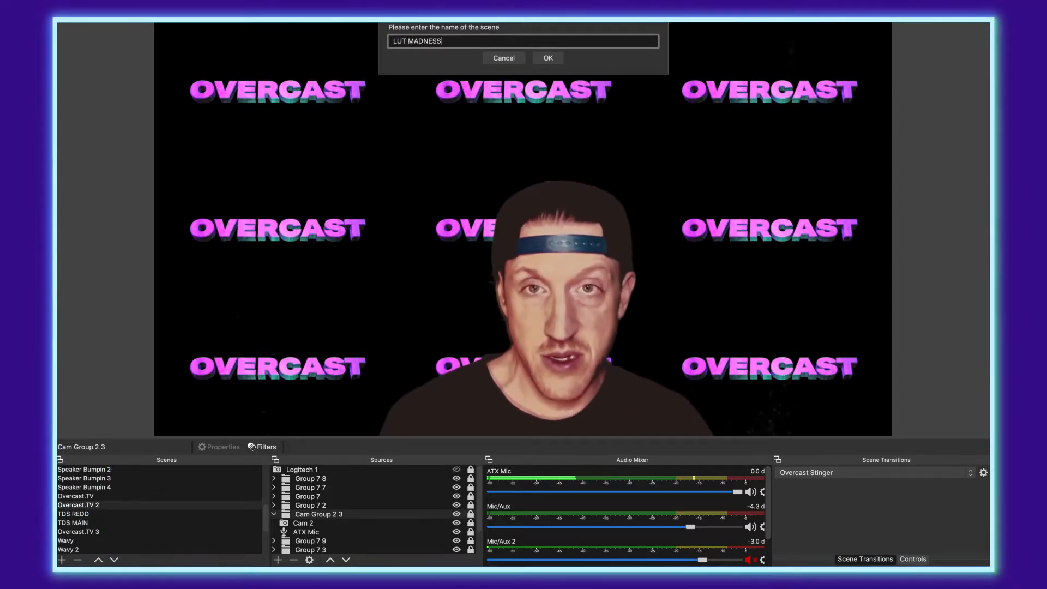
key("Return")
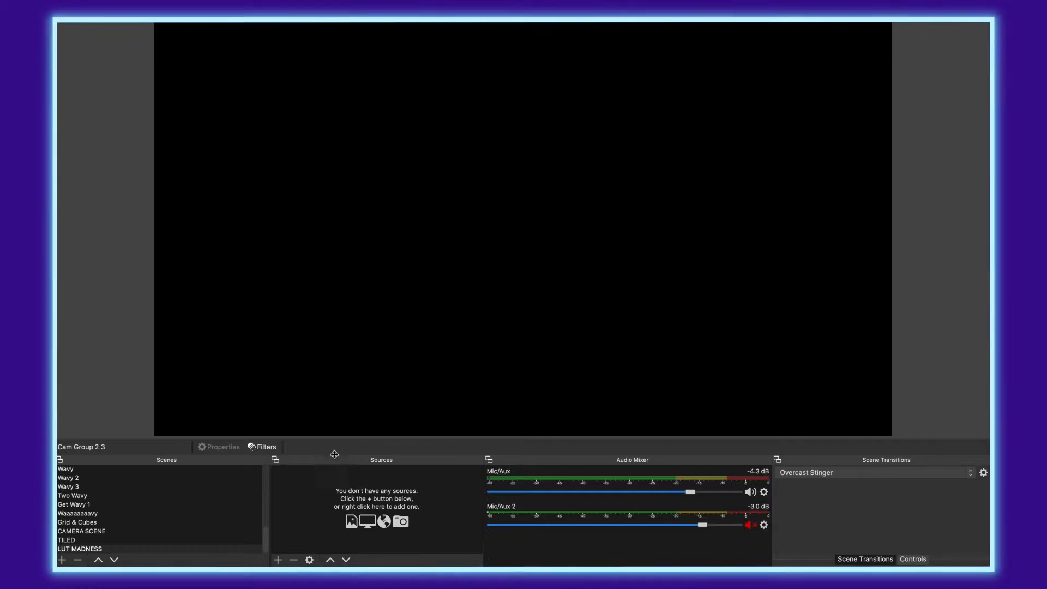
Step: Paste Cam Group 2 3 into LUT MADNESS as a reference and lock it
right_click(290, 478)
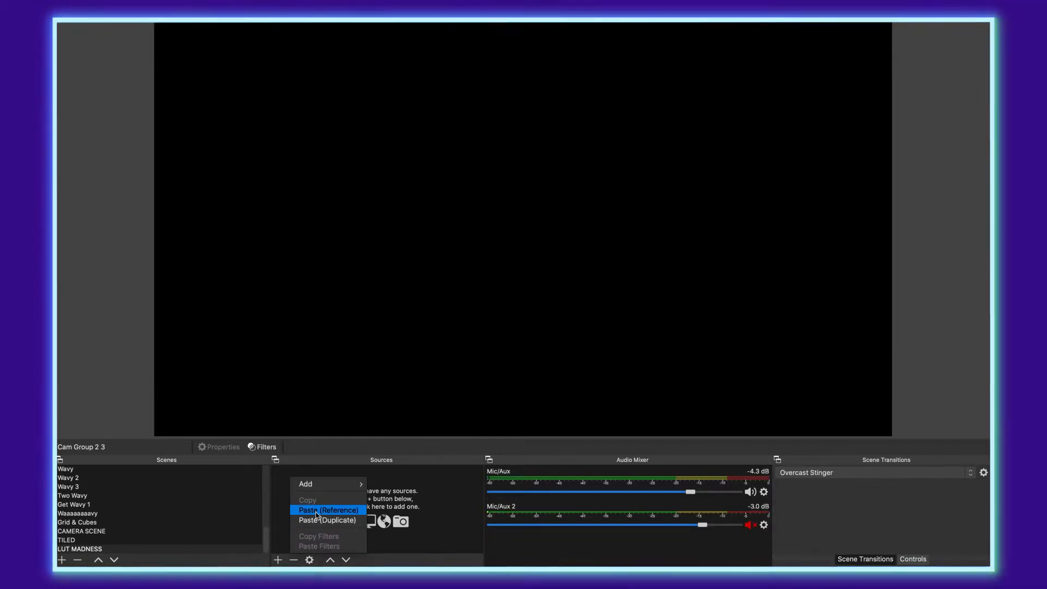
left_click(316, 511)
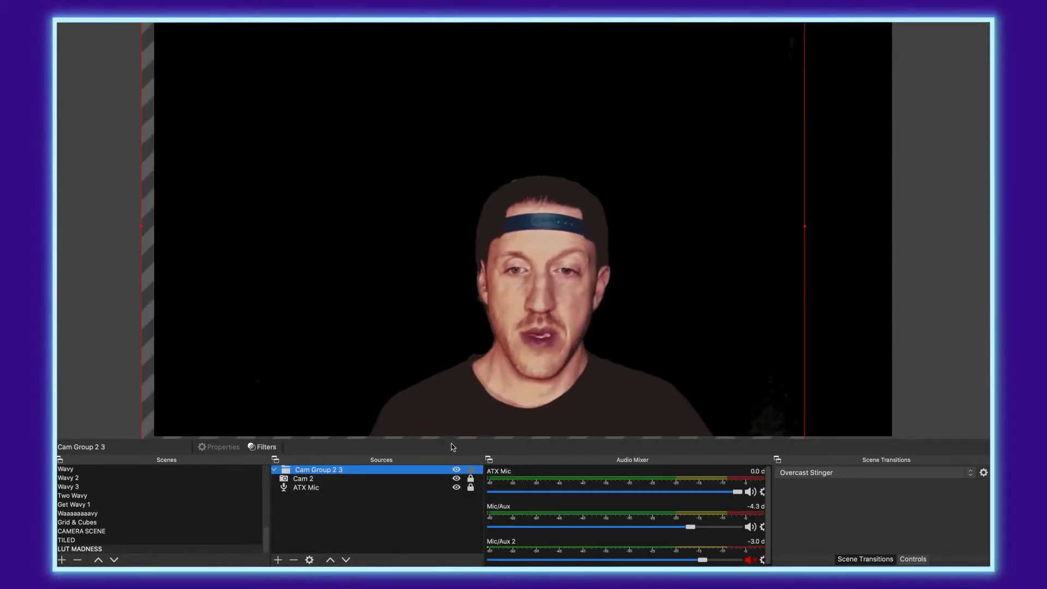
left_click(471, 469)
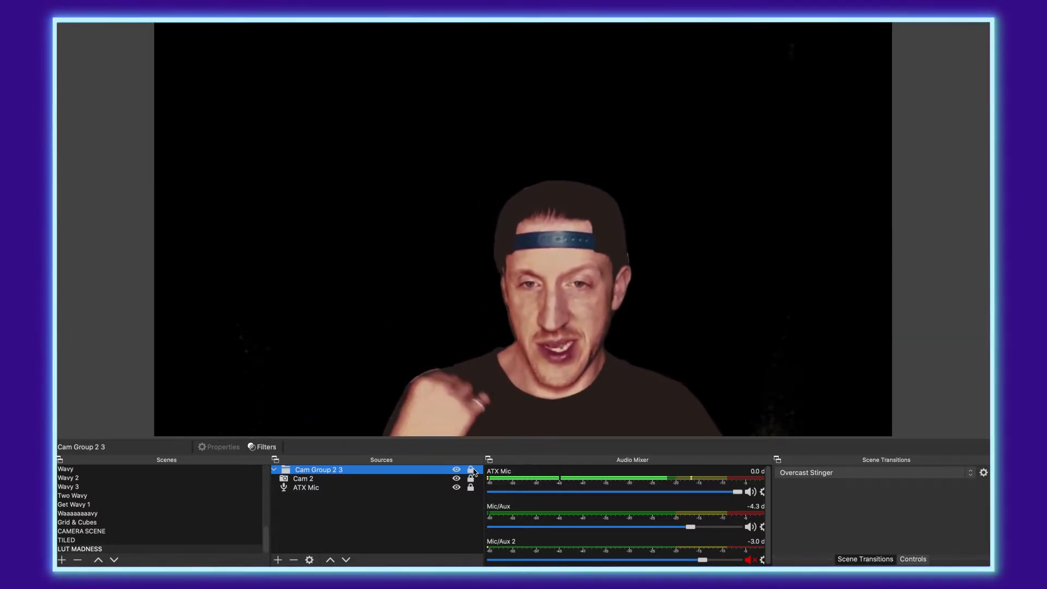
left_click(308, 479)
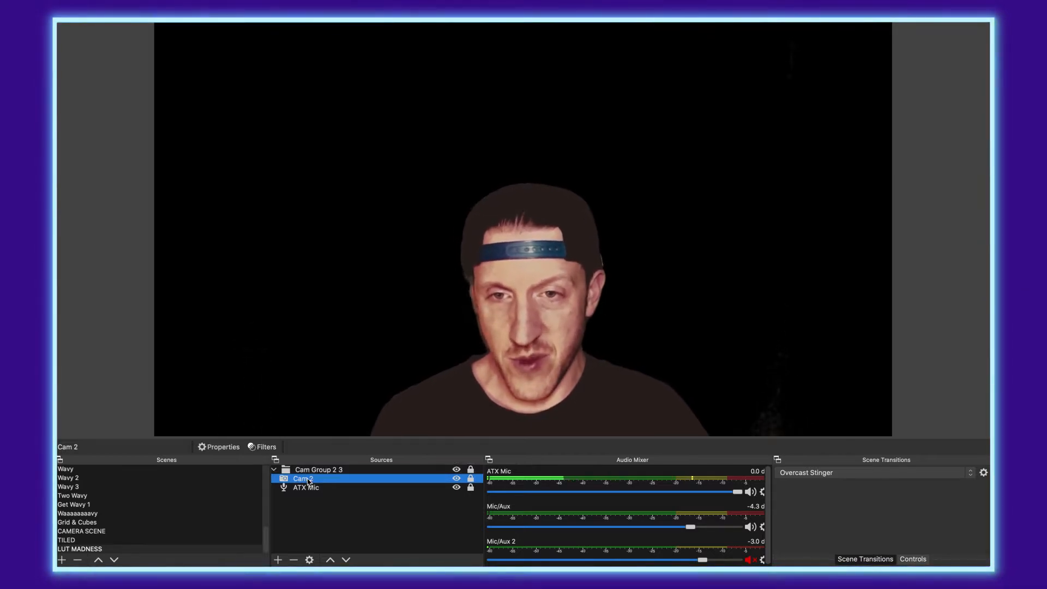
left_click(267, 447)
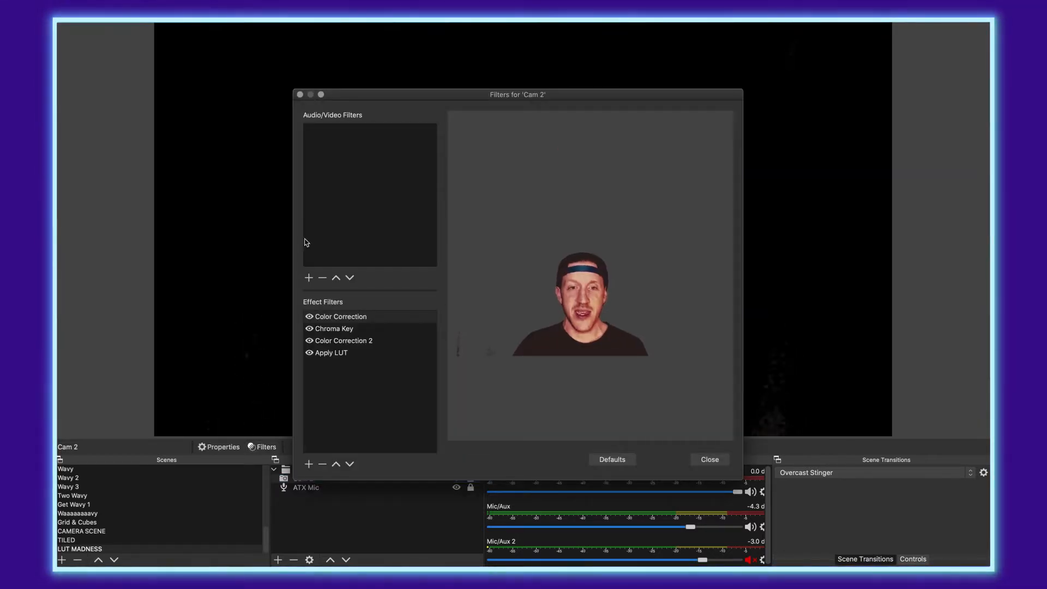
left_click(314, 319)
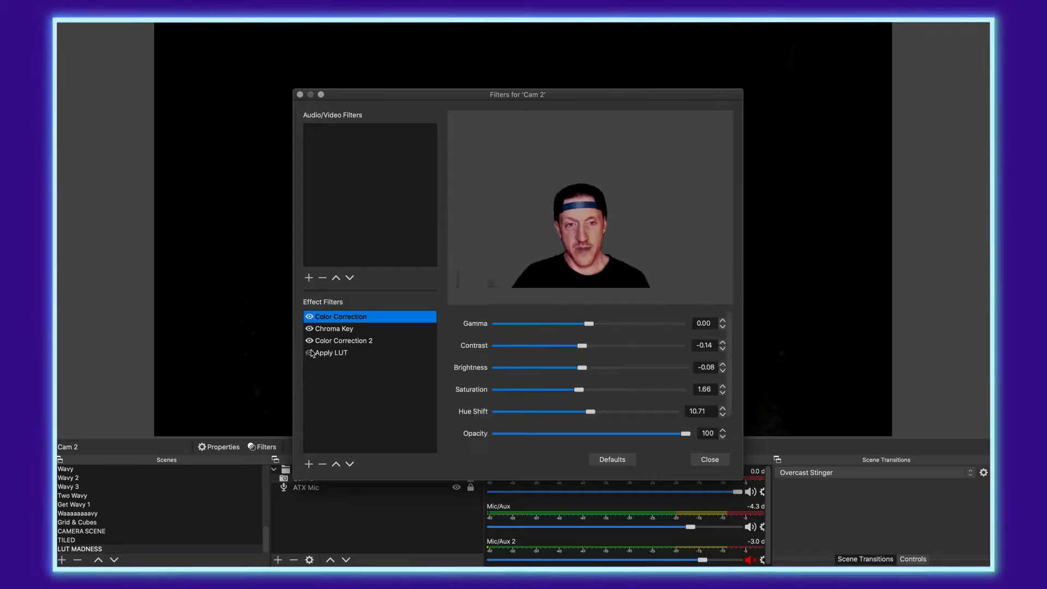
left_click(309, 328)
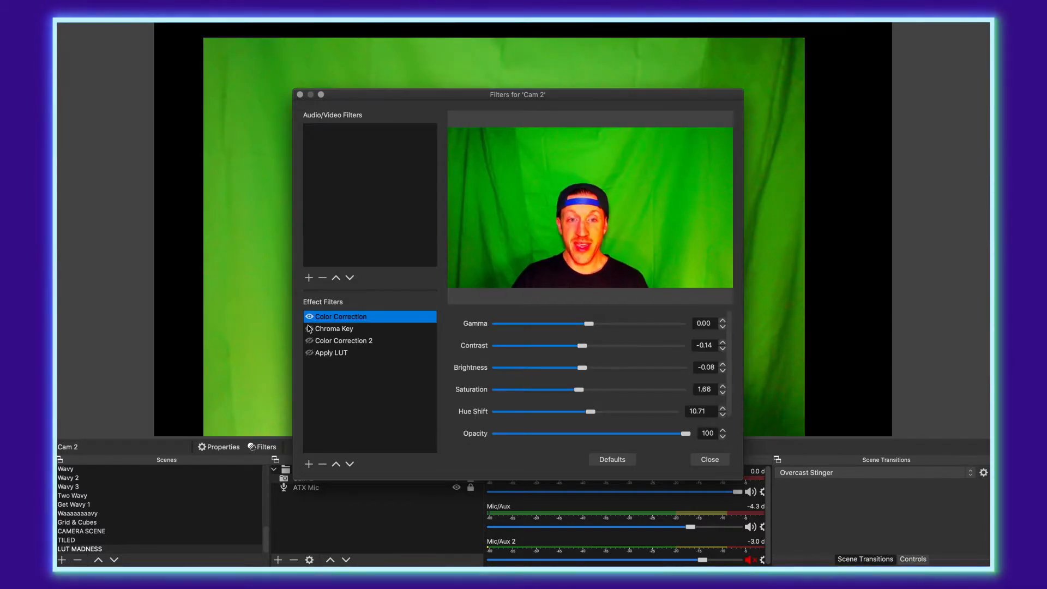
left_click_drag(399, 100, 359, 101)
left_click(270, 318)
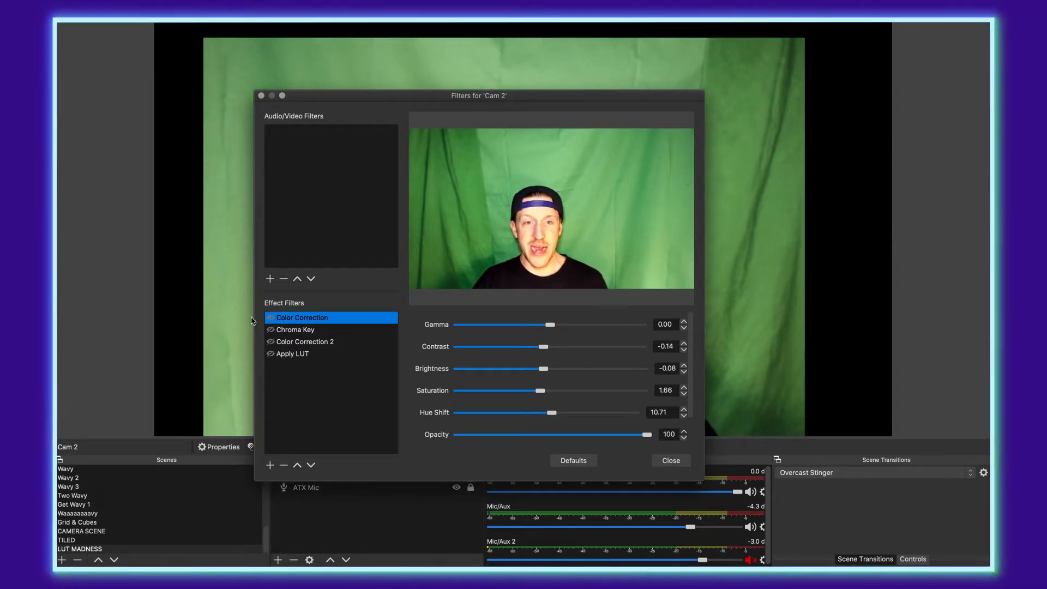
left_click(271, 318)
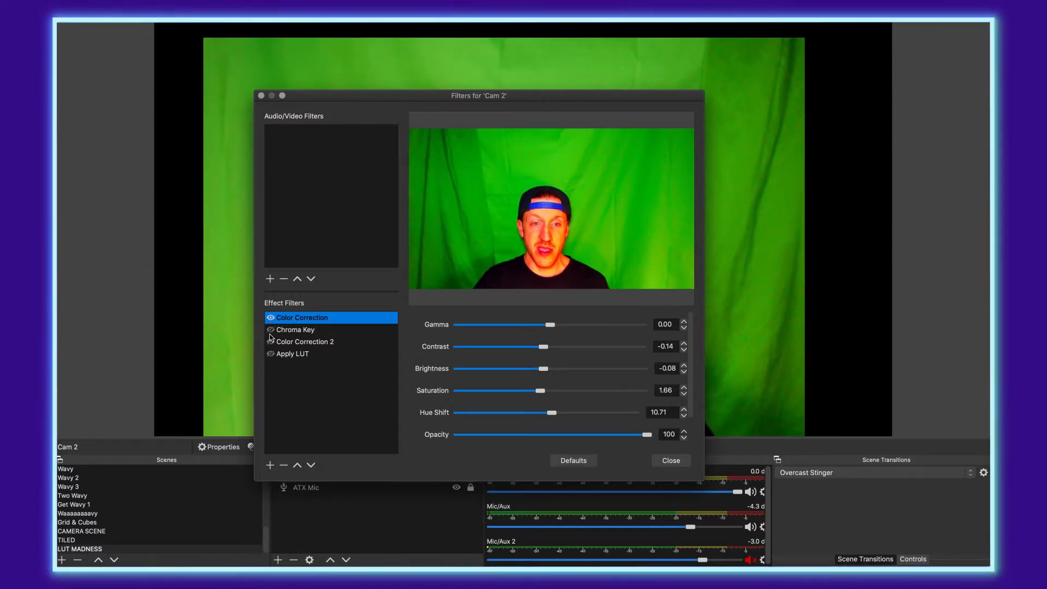
left_click(270, 330)
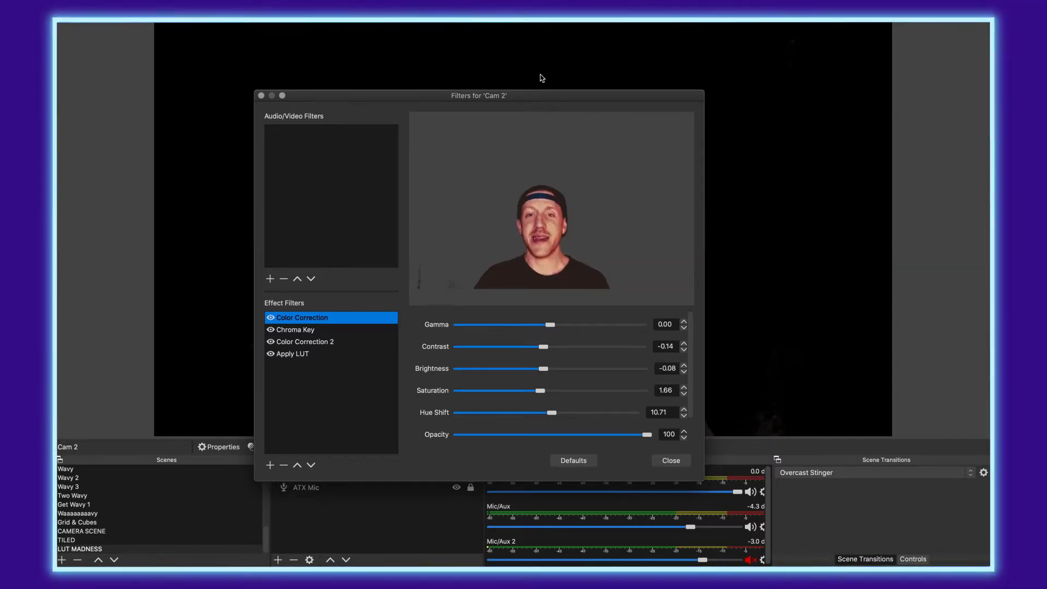
left_click_drag(595, 95, 385, 48)
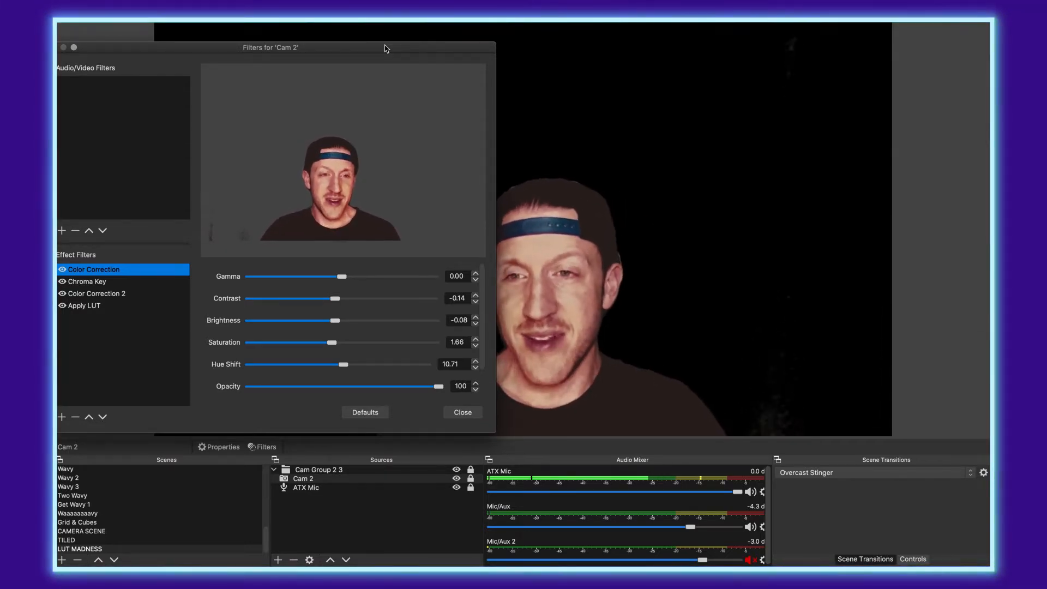
left_click_drag(385, 49, 375, 43)
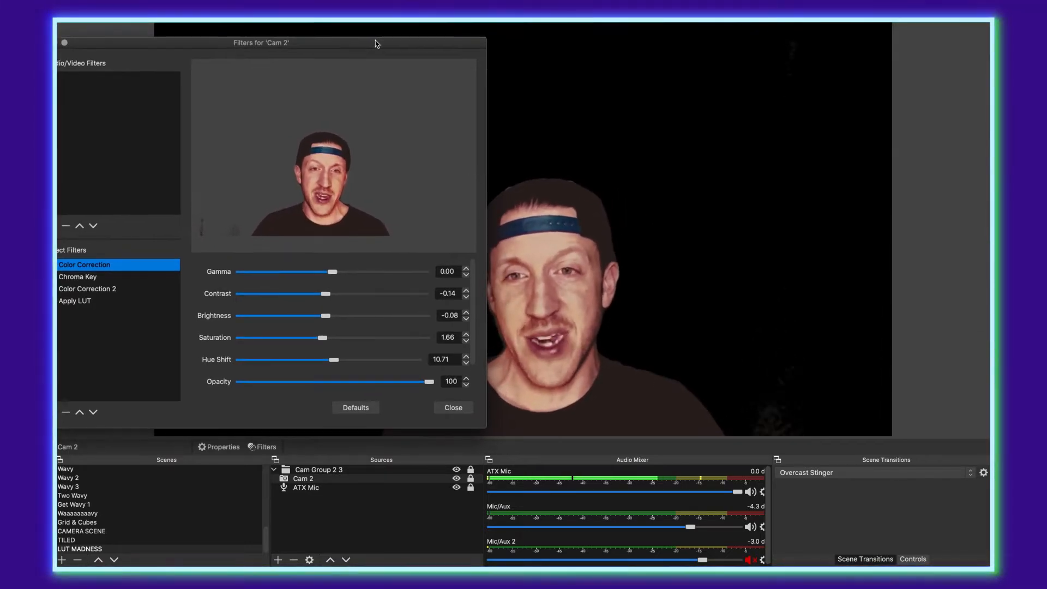
left_click(82, 301)
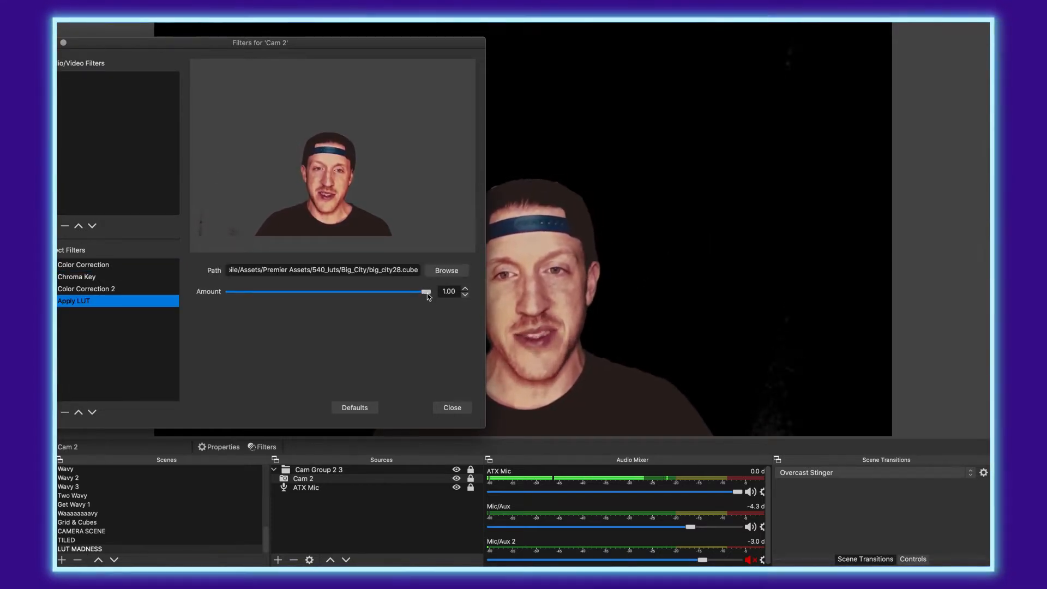
left_click_drag(428, 297, 405, 297)
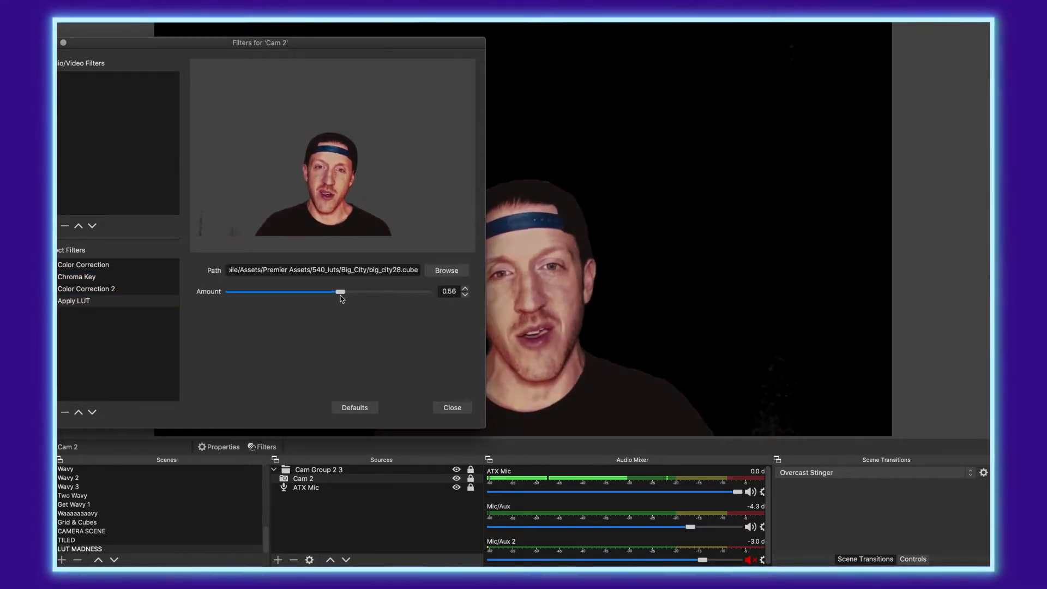
left_click_drag(342, 298, 428, 297)
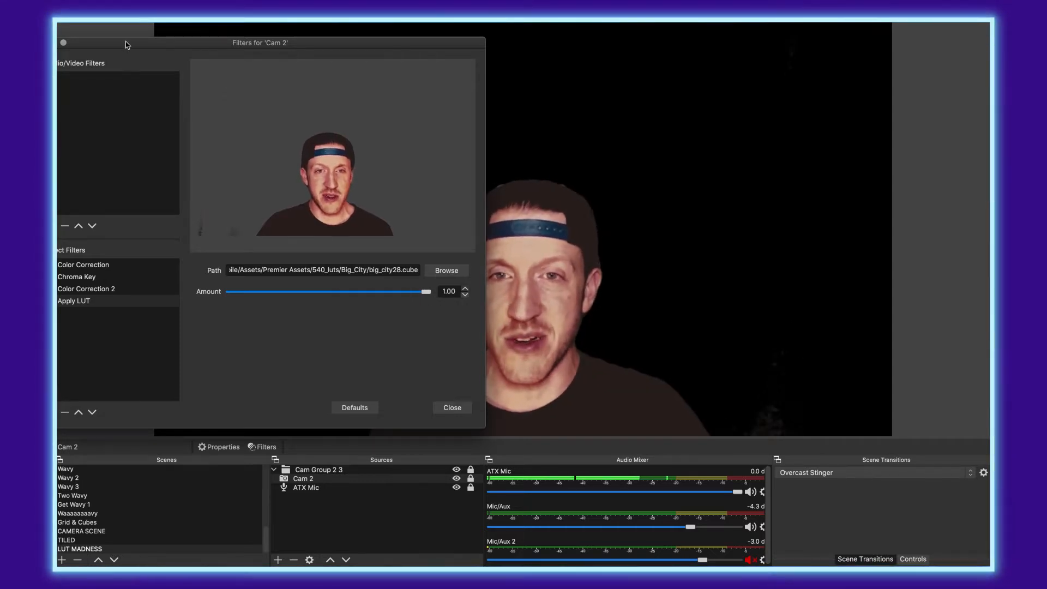
left_click_drag(126, 45, 221, 66)
left_click(141, 65)
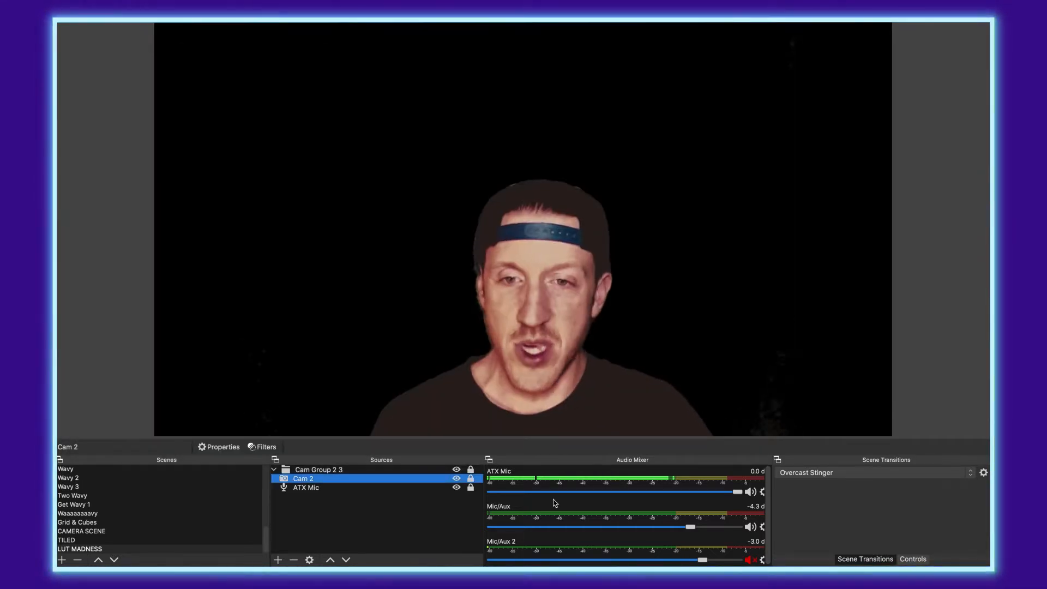
Step: Add the existing BIG CUBE media source to LUT MADNESS and stretch it across the canvas
left_click(272, 470)
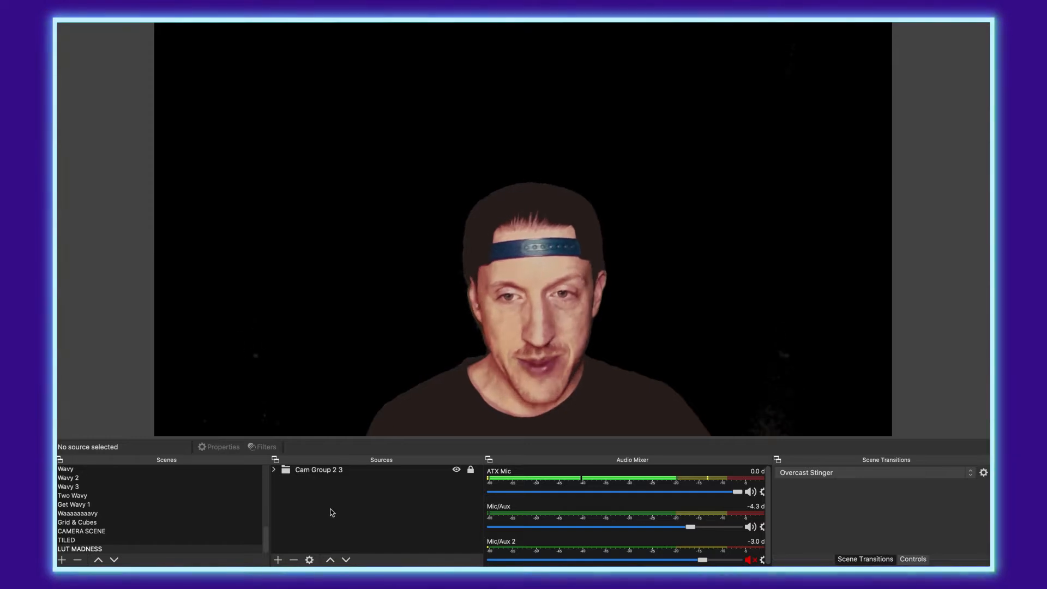
left_click(278, 560)
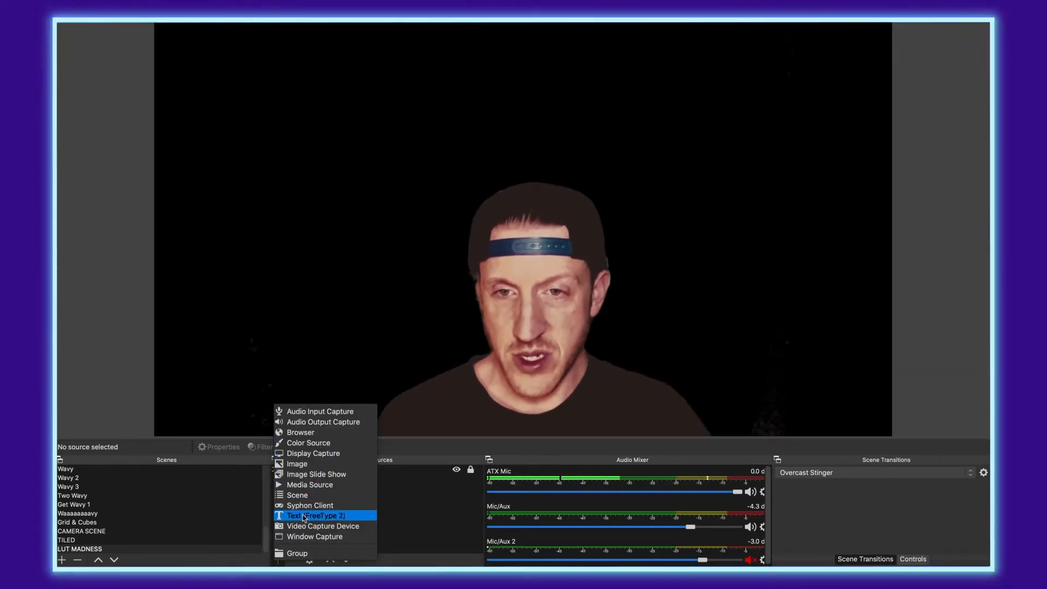
left_click(306, 485)
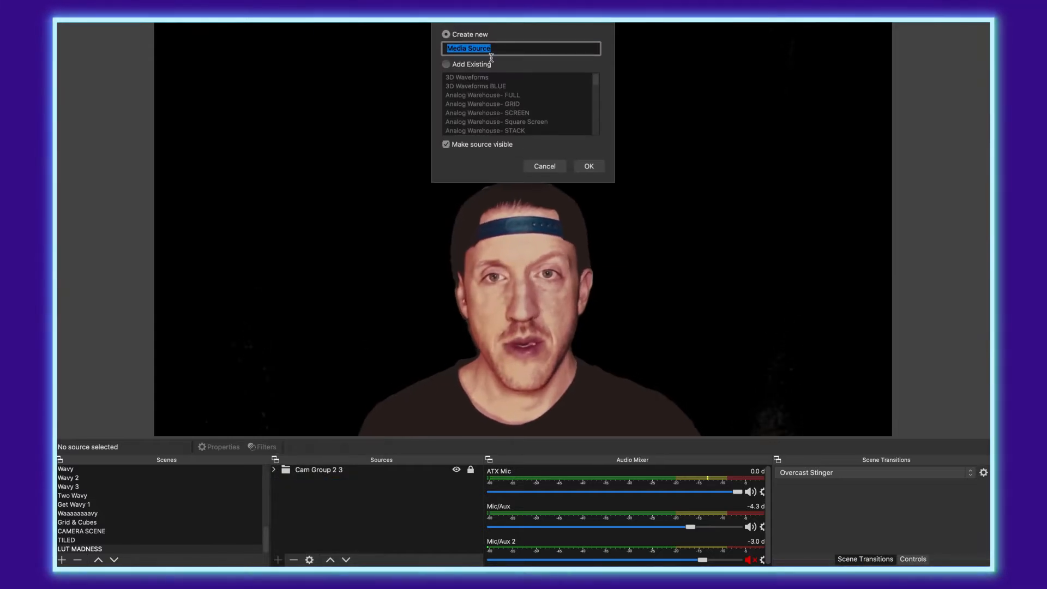
left_click(446, 64)
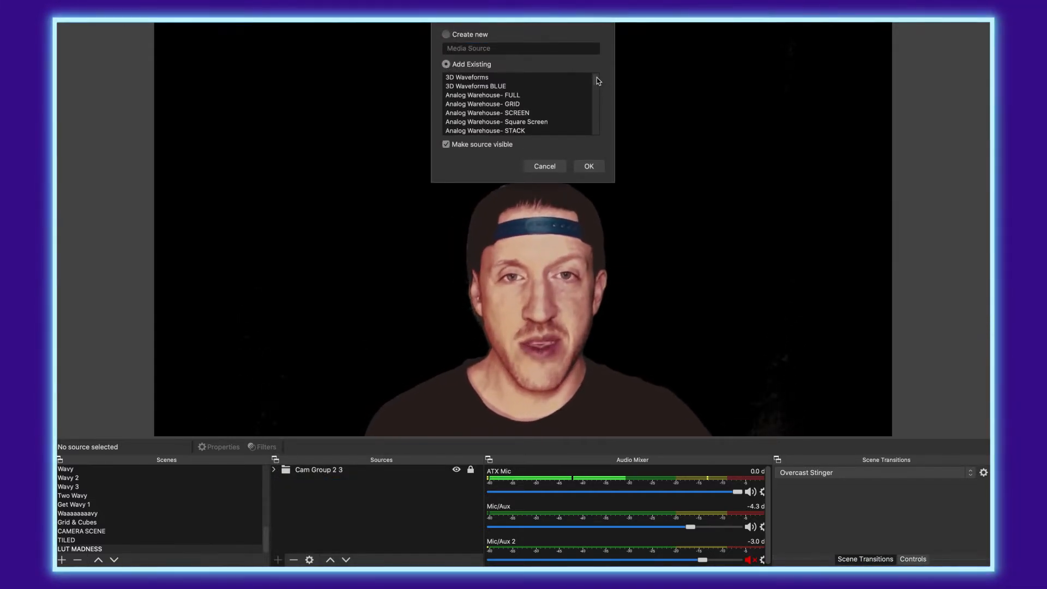
left_click_drag(598, 77, 598, 86)
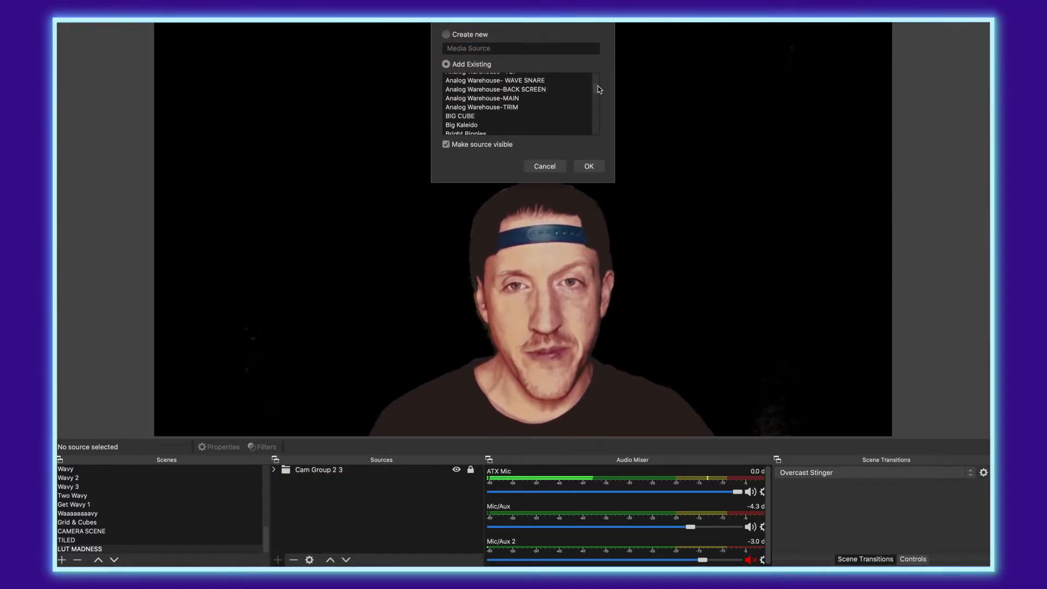
left_click(480, 117)
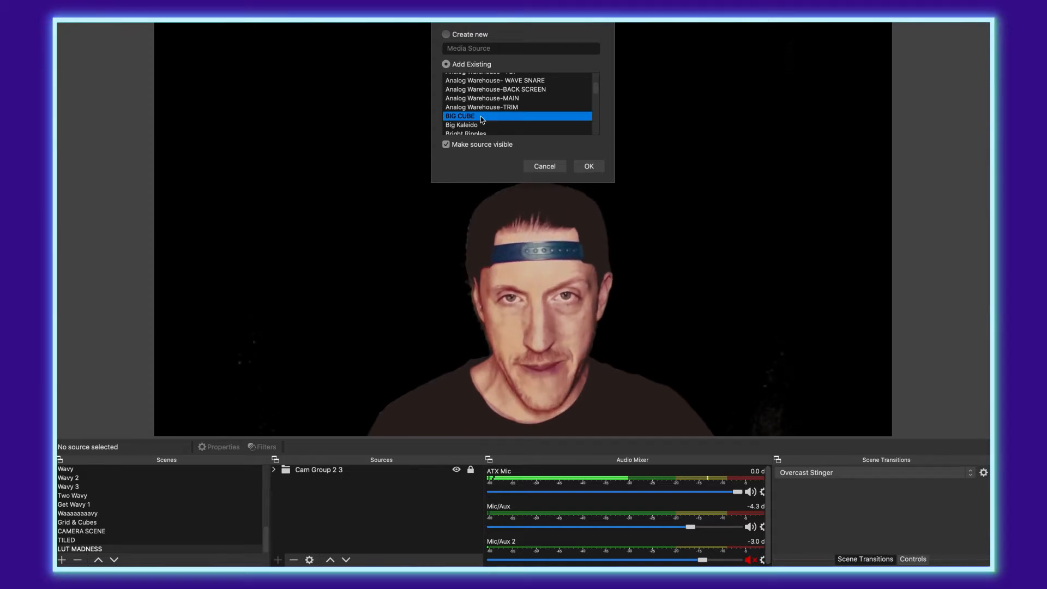
left_click(590, 166)
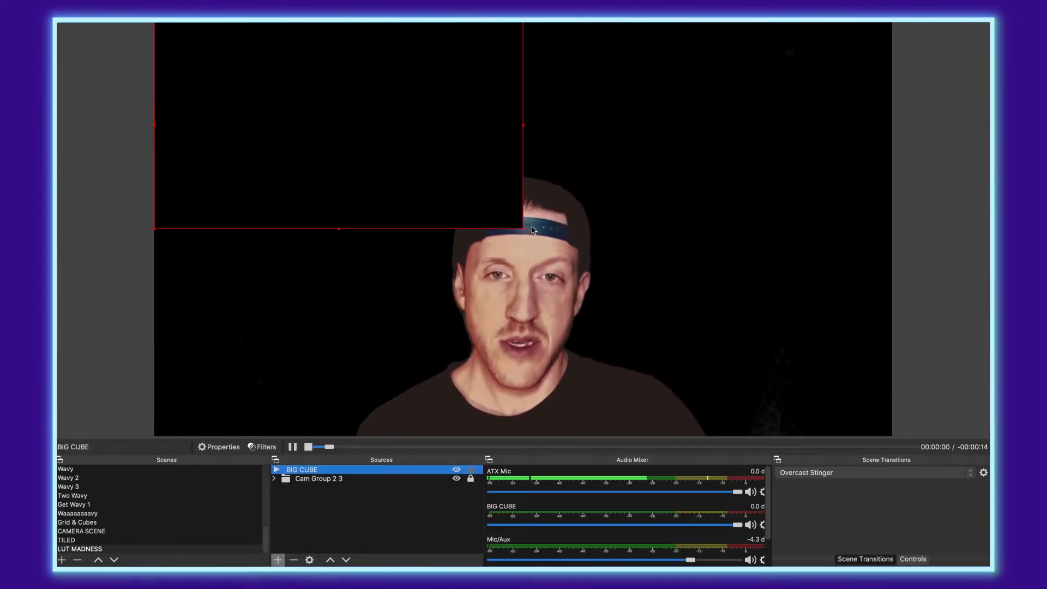
left_click_drag(522, 228, 879, 367)
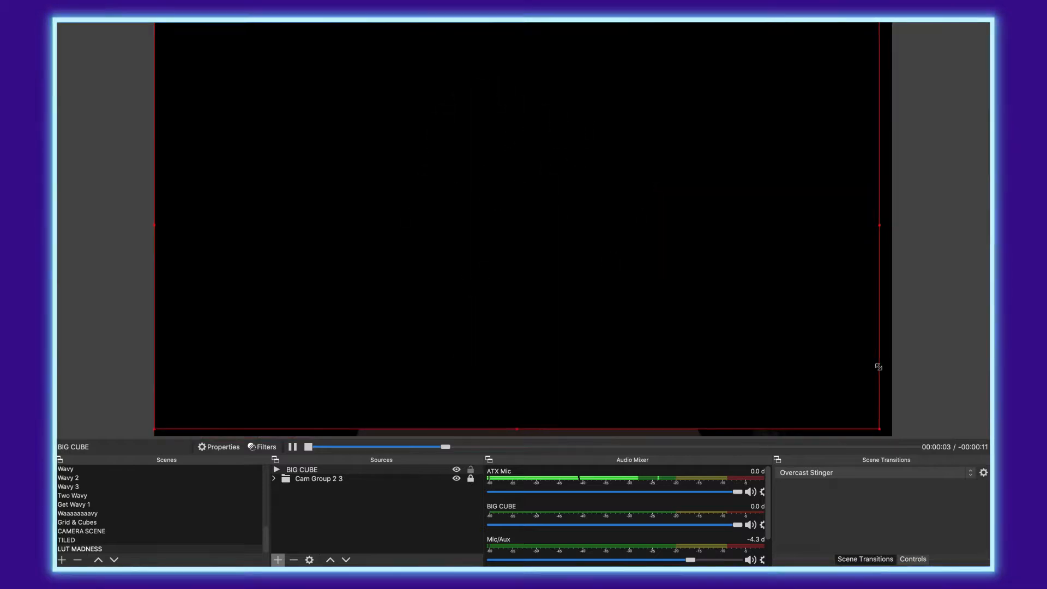
Step: Give BIG CUBE a Luma Key filter with Luma Min 0.13 and Luma Min Smooth 0.12
left_click(261, 447)
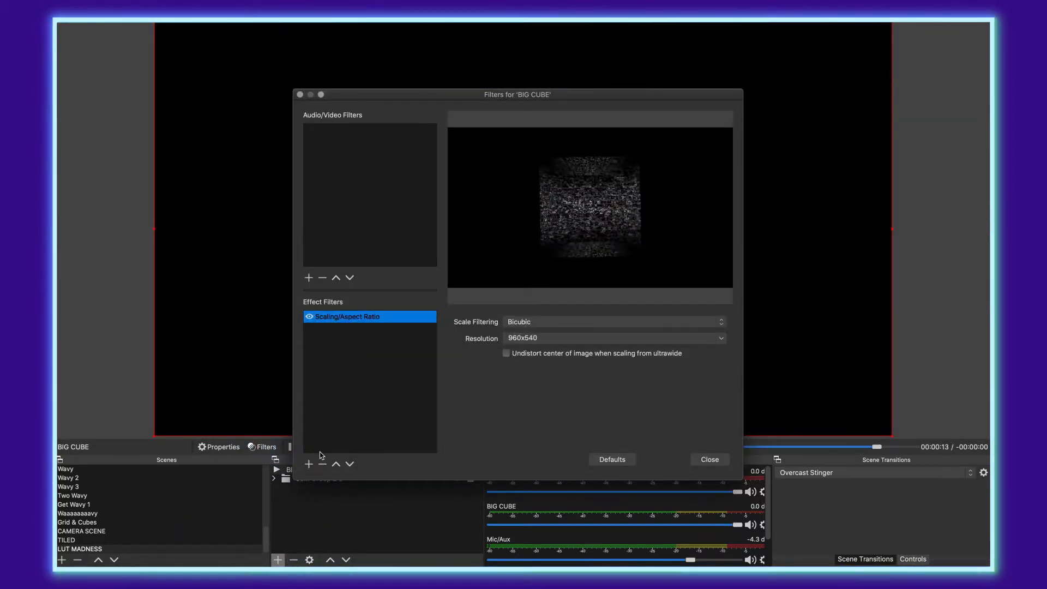
left_click(312, 466)
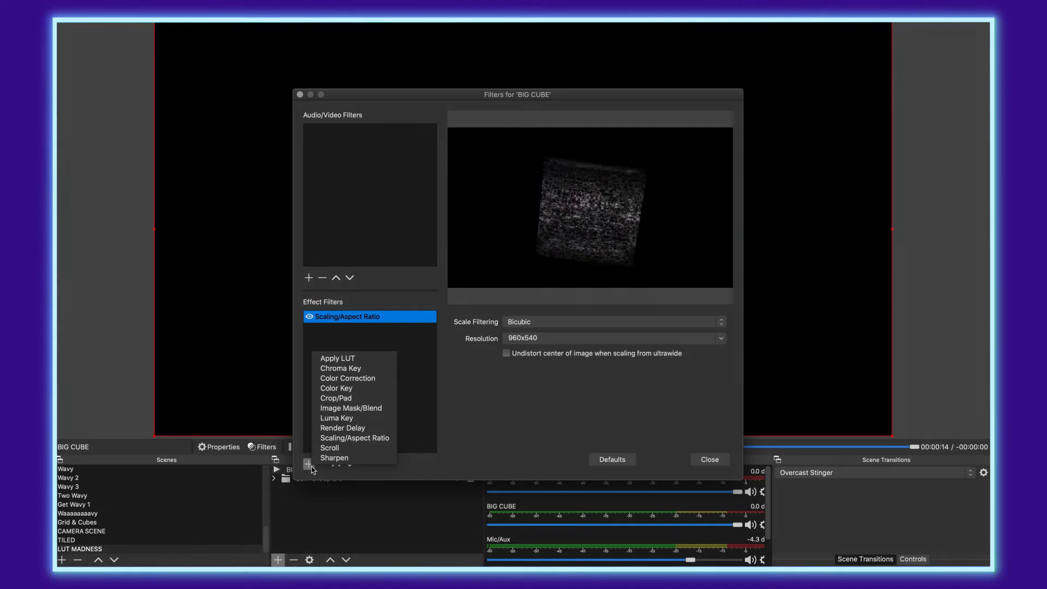
left_click(339, 419)
left_click(540, 145)
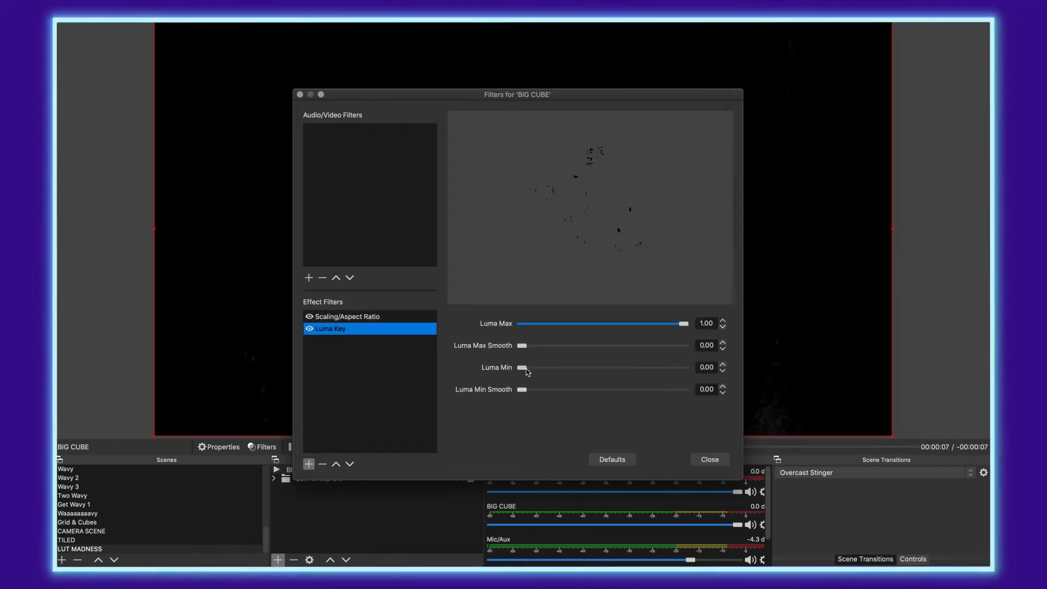
left_click_drag(525, 370, 539, 390)
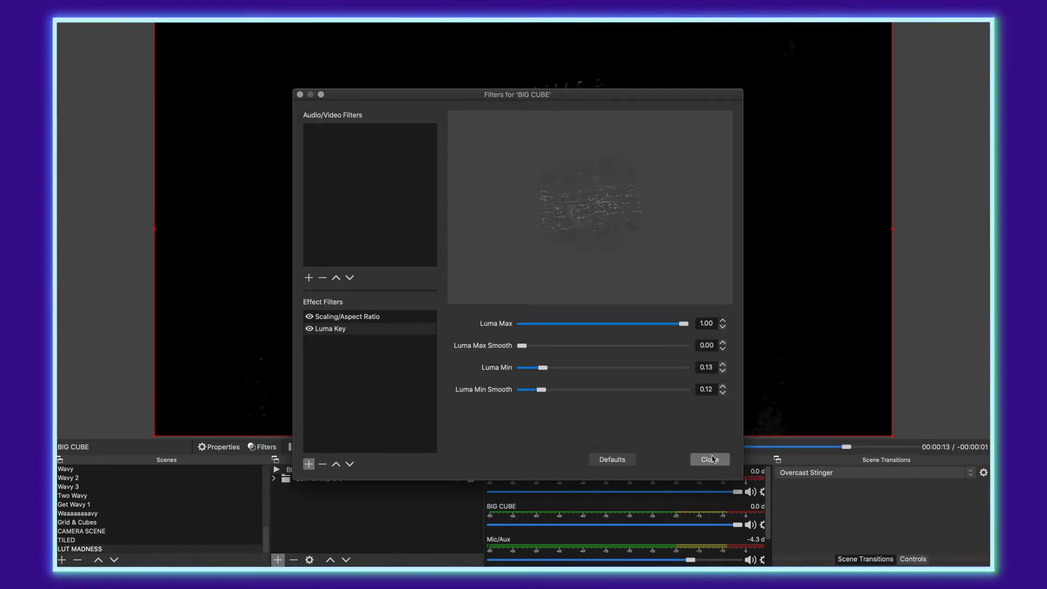
left_click(711, 459)
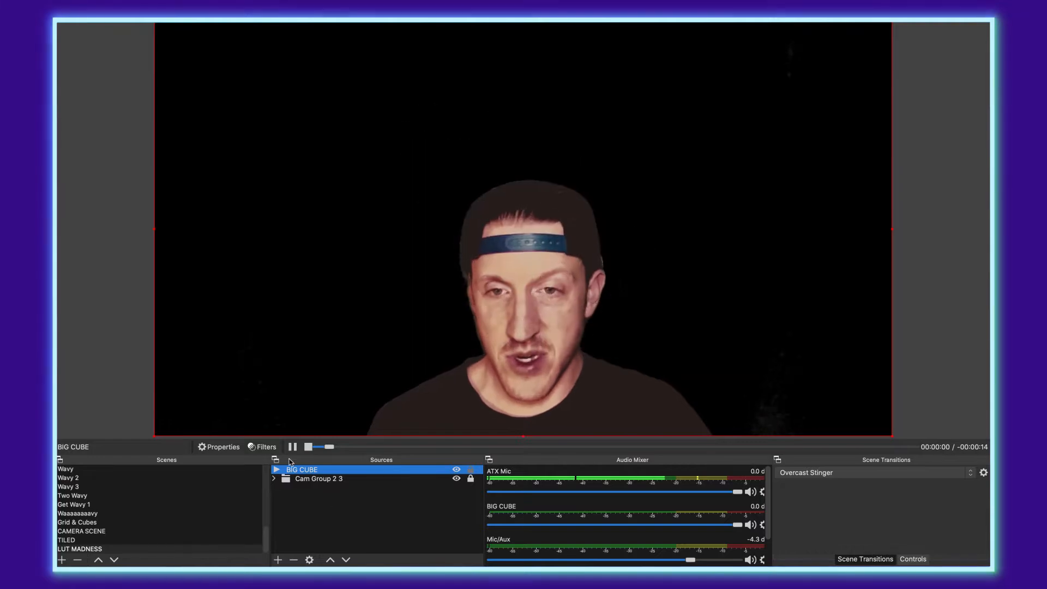
Step: Move BIG CUBE beneath the camera group and copy the group's Purple LUT filter
left_click_drag(300, 469, 303, 497)
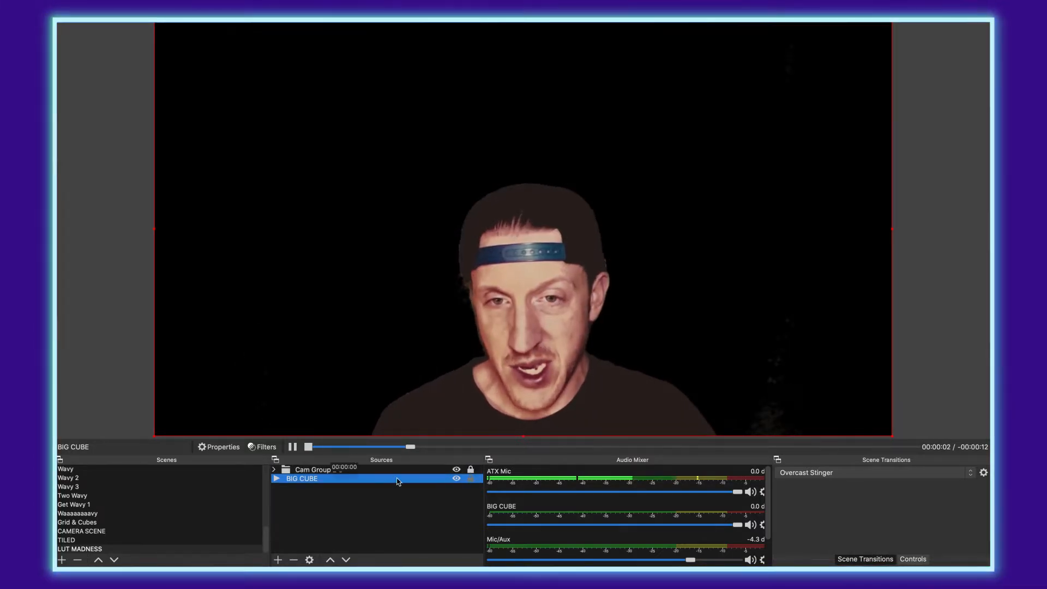
left_click(315, 488)
left_click(317, 469)
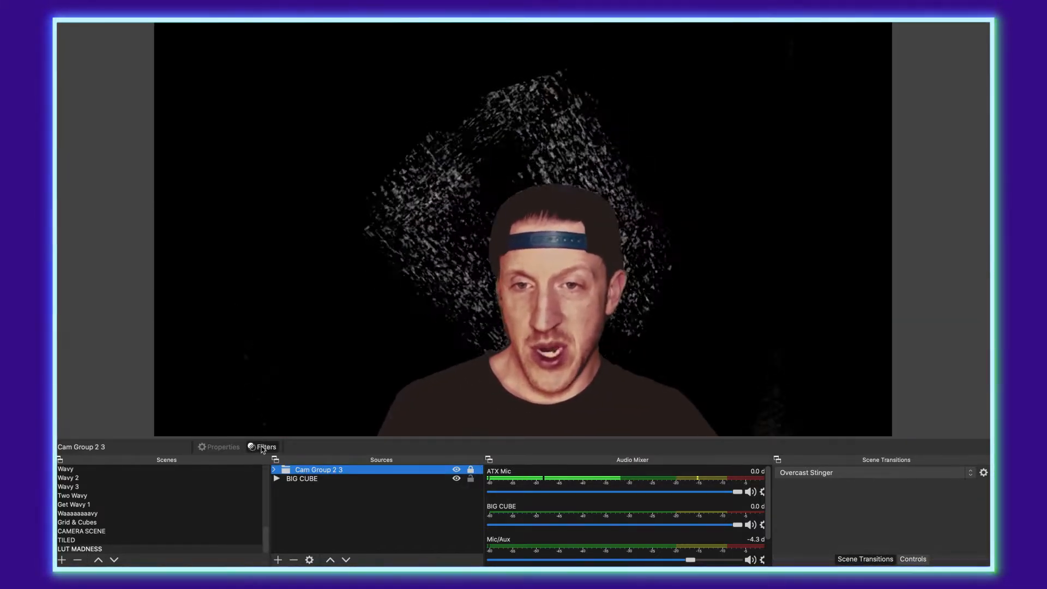
left_click(263, 447)
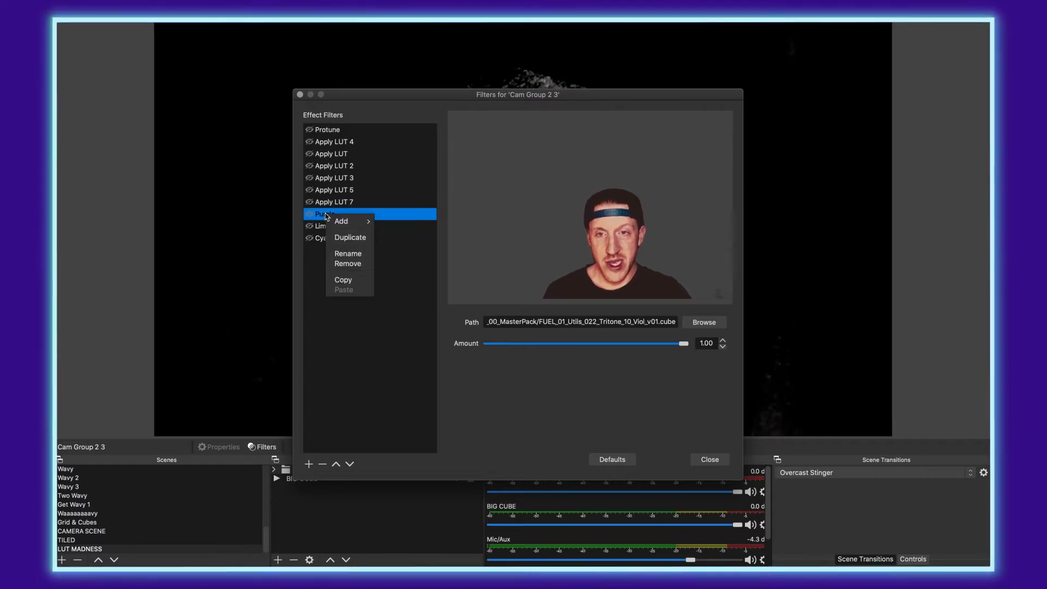
key("Escape")
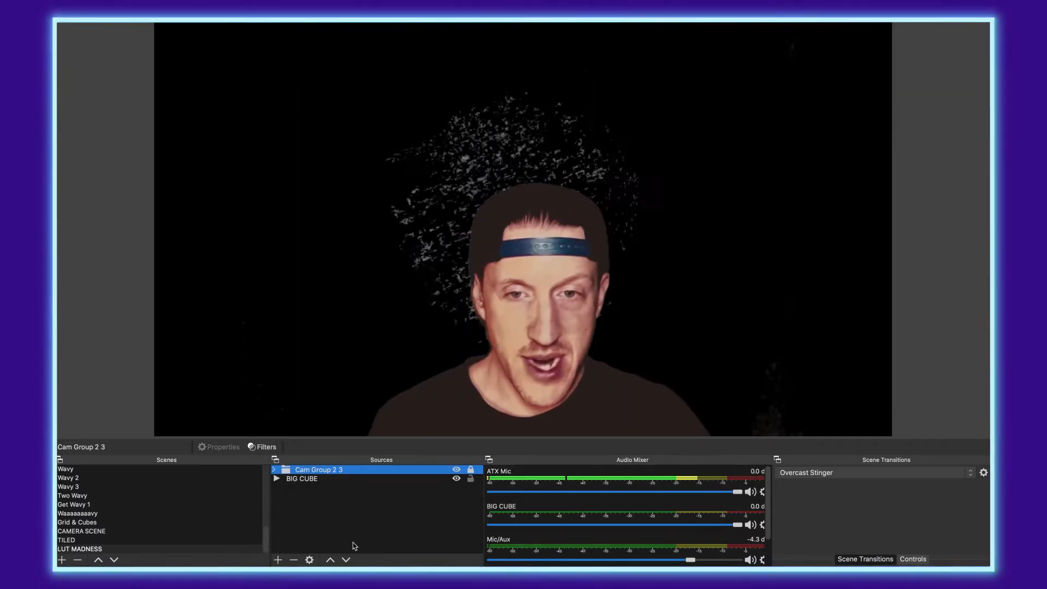
Step: Wrap BIG CUBE in a new group named Group 4
left_click(322, 489)
left_click(316, 478)
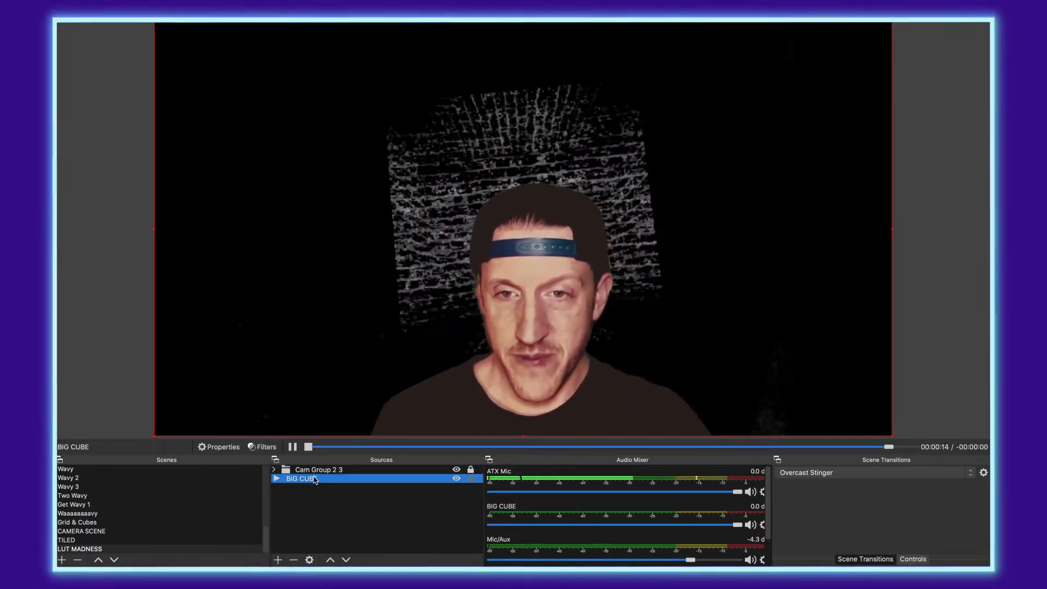
right_click(316, 478)
left_click(342, 223)
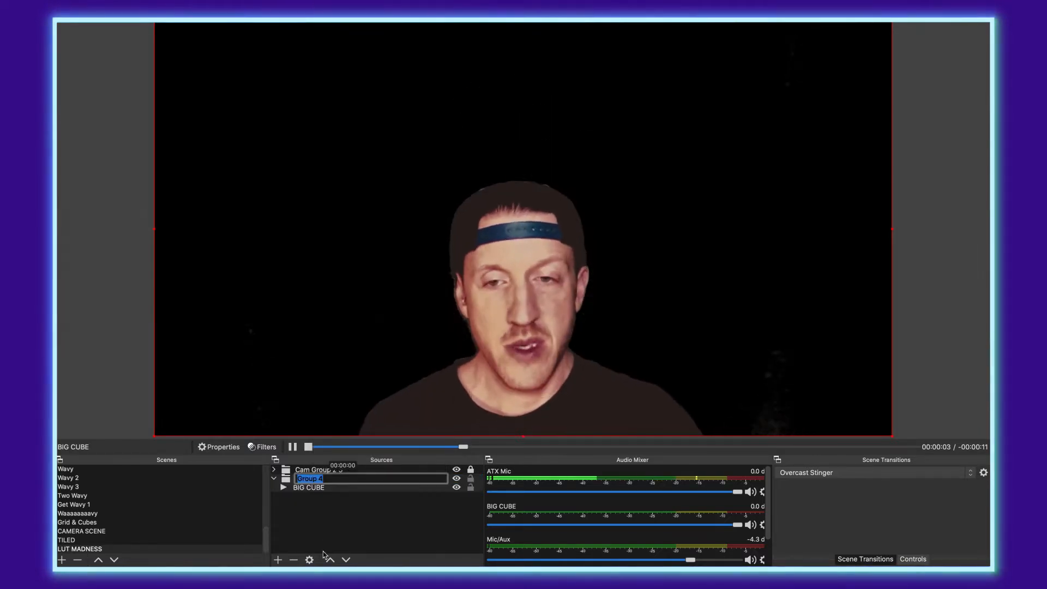
left_click(323, 504)
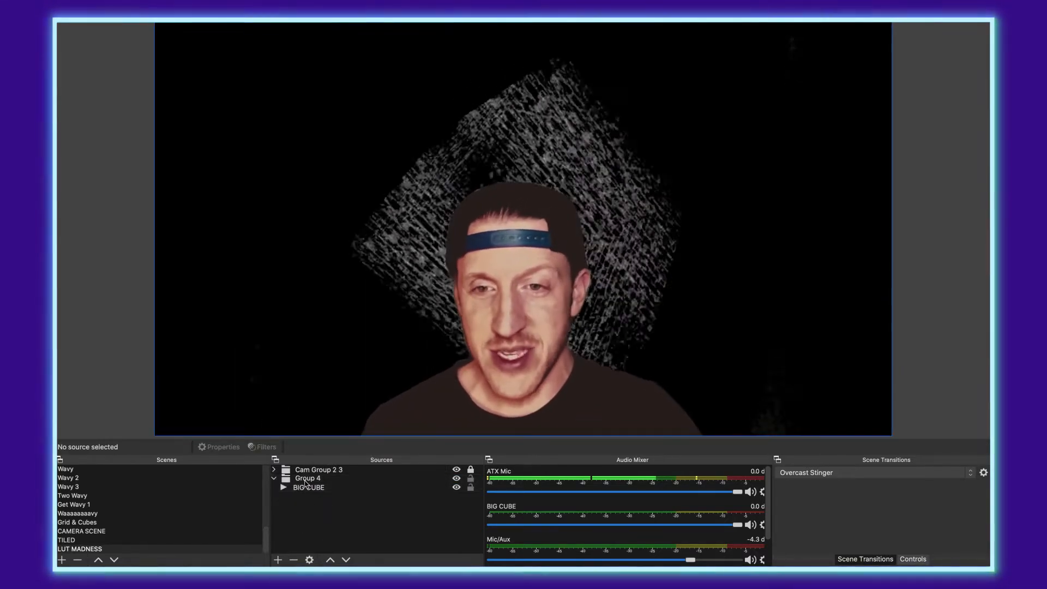
Step: Paste the copied Purple LUT filter onto Group 4, tinting its BIG CUBE violet at amount 1.00
left_click(274, 480)
right_click(311, 479)
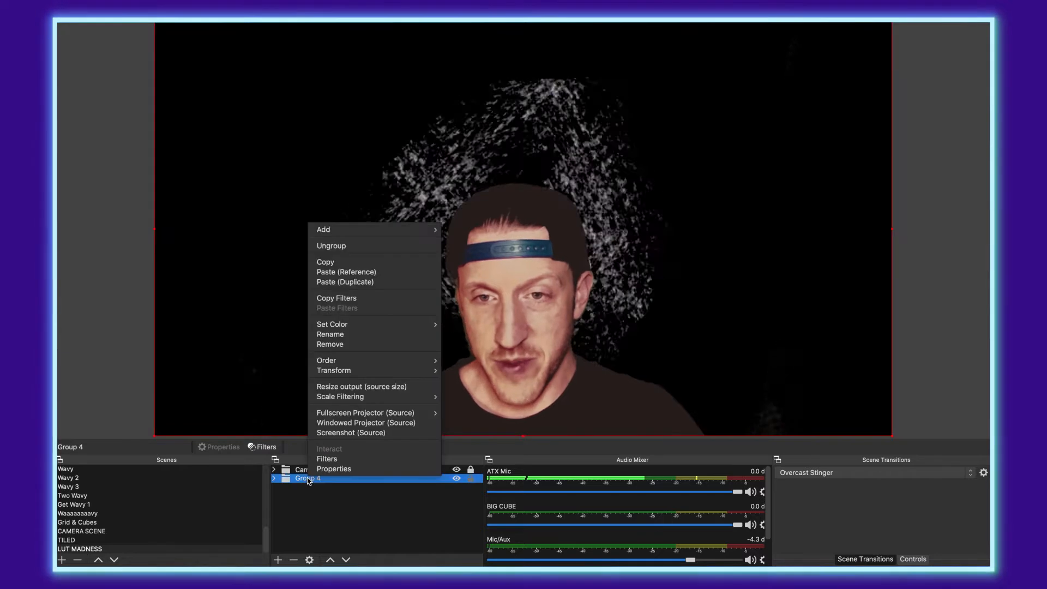
left_click(326, 460)
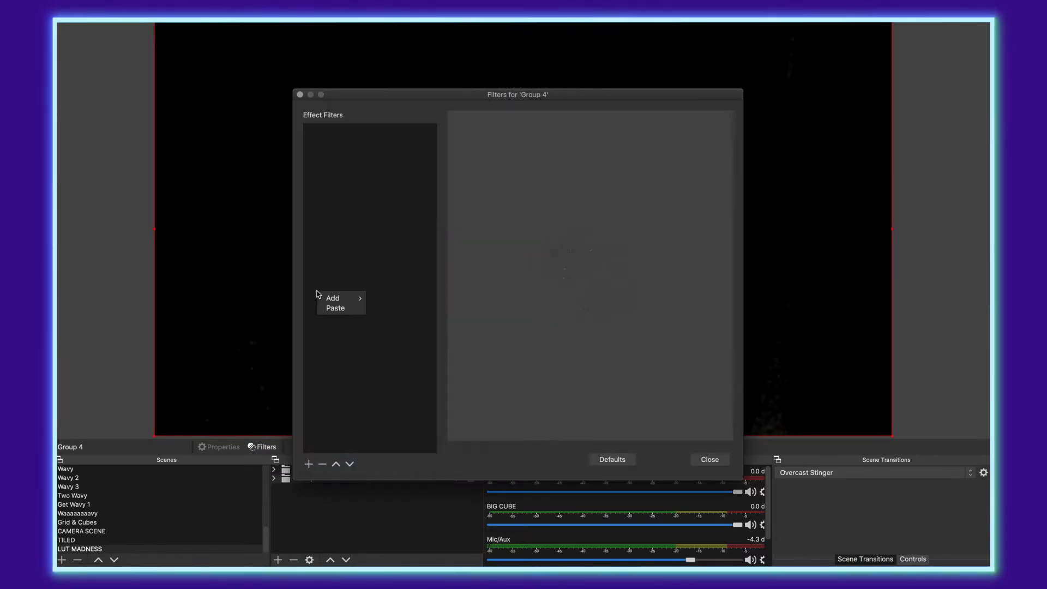
left_click(339, 309)
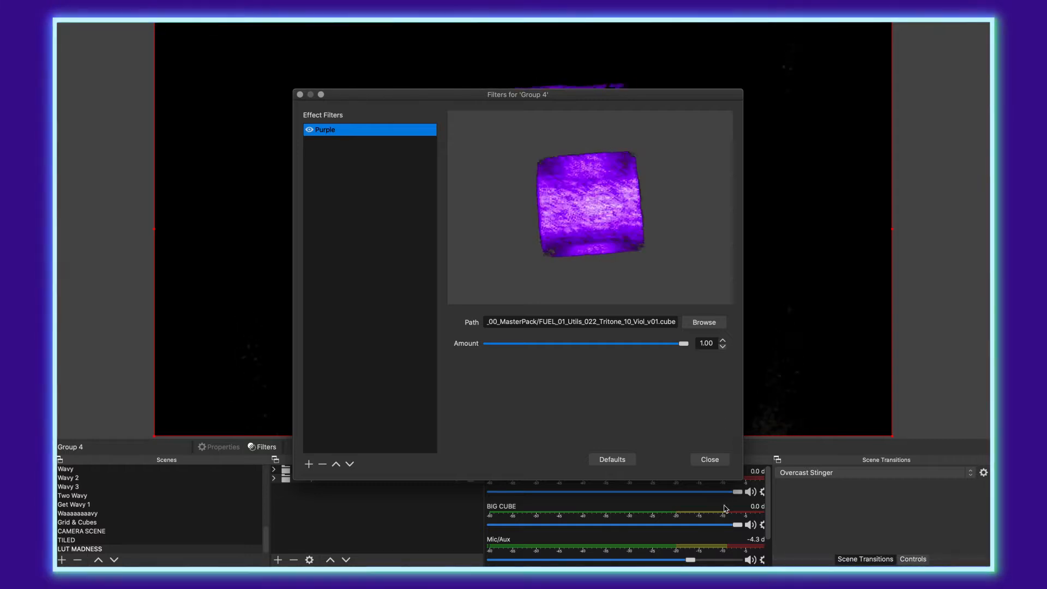
left_click(710, 460)
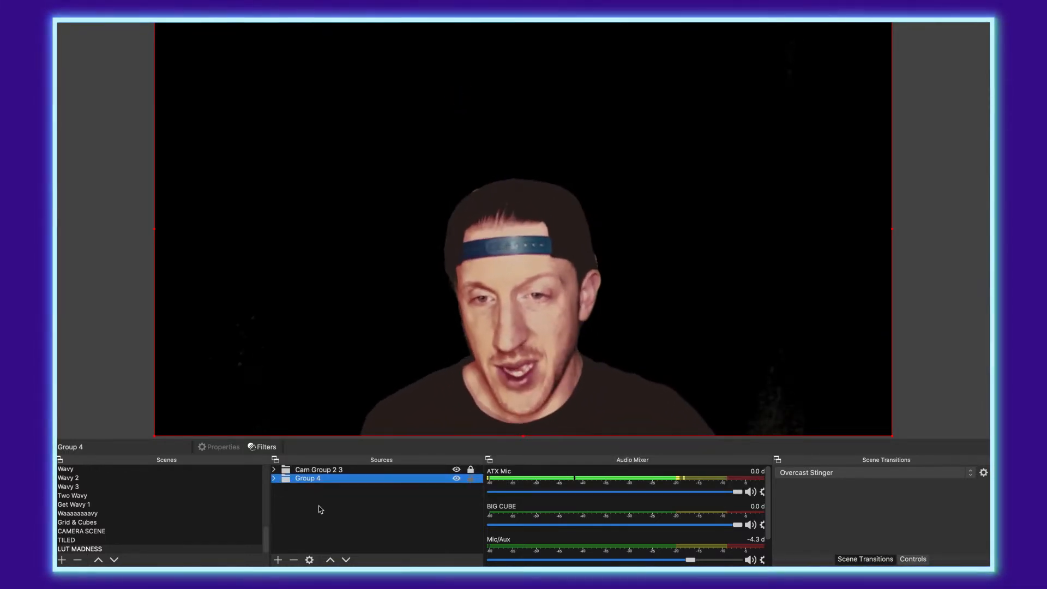
left_click(318, 505)
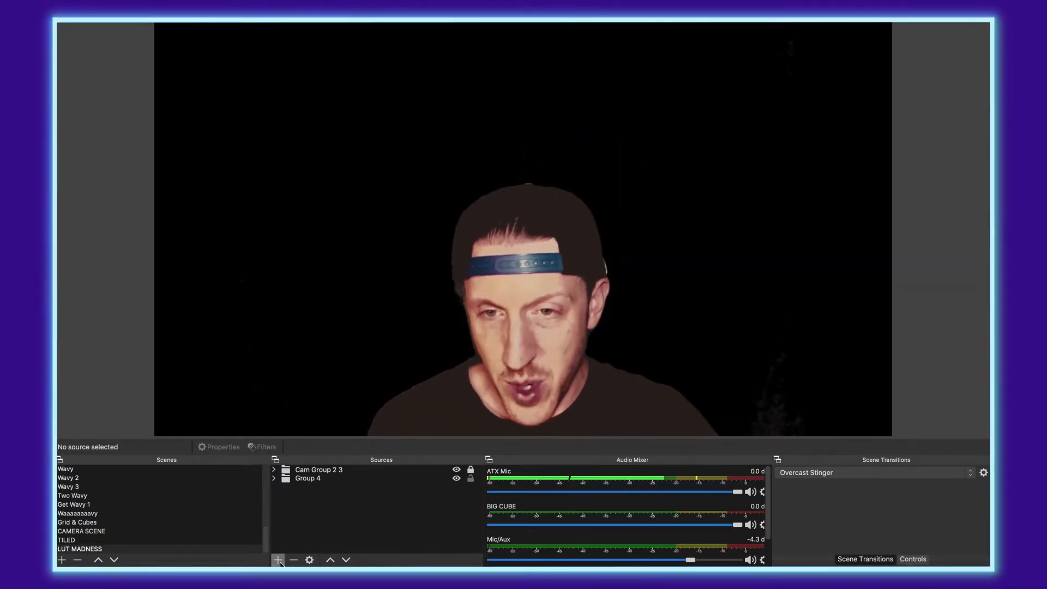
Step: Add a second instance of the existing BIG CUBE media source to LUT MADNESS
left_click(278, 560)
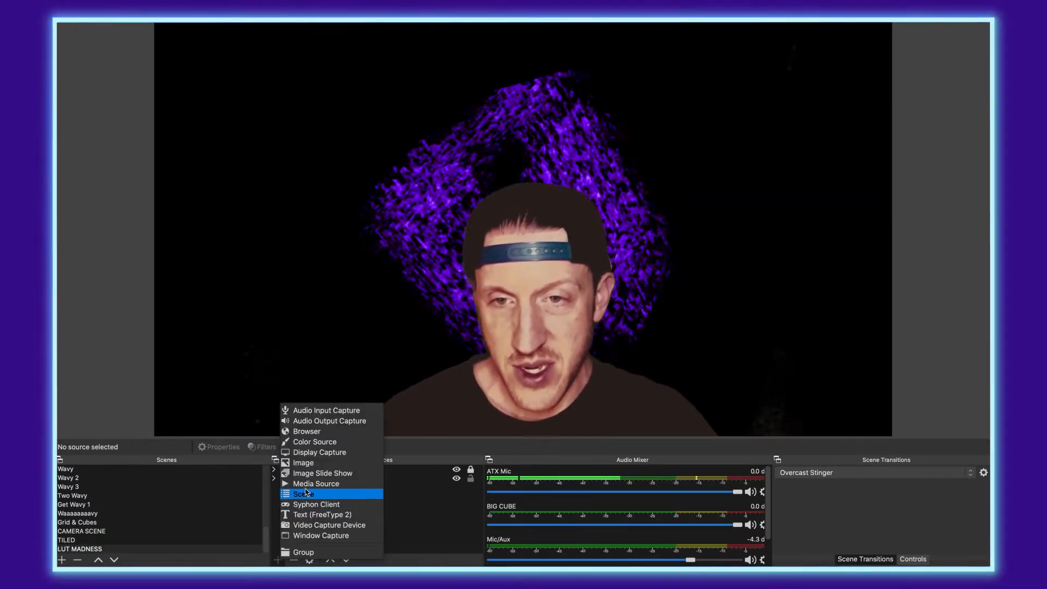
left_click(305, 492)
scroll(474, 99, "down", 2)
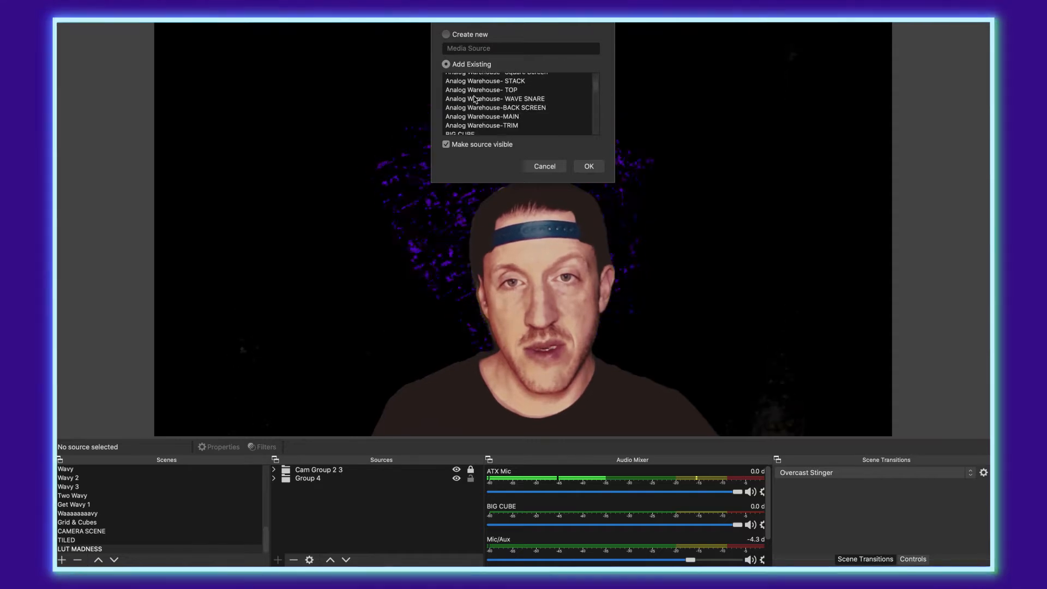
scroll(474, 99, "down", 2)
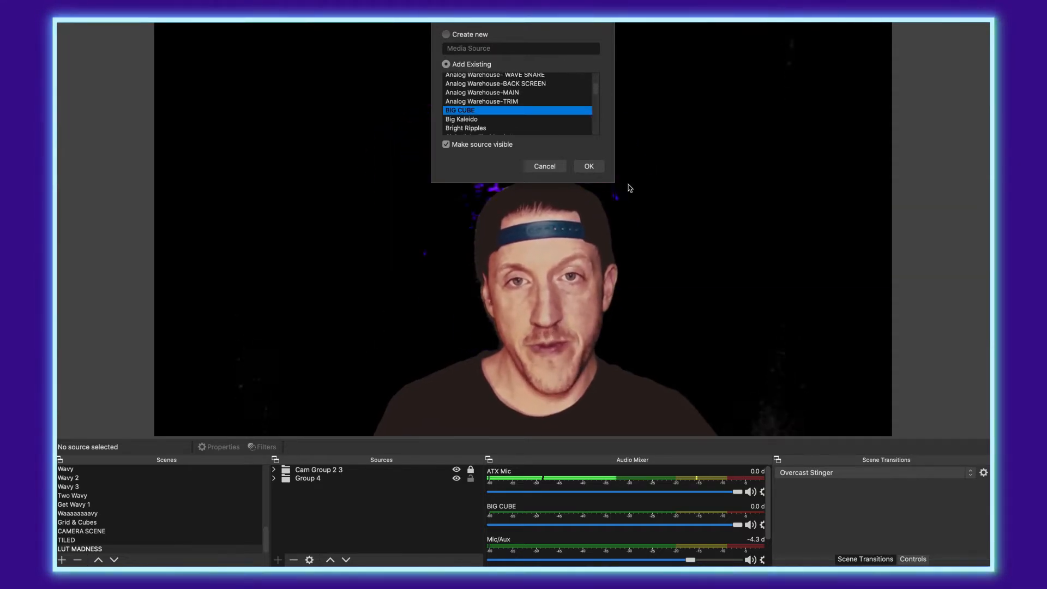
left_click(589, 166)
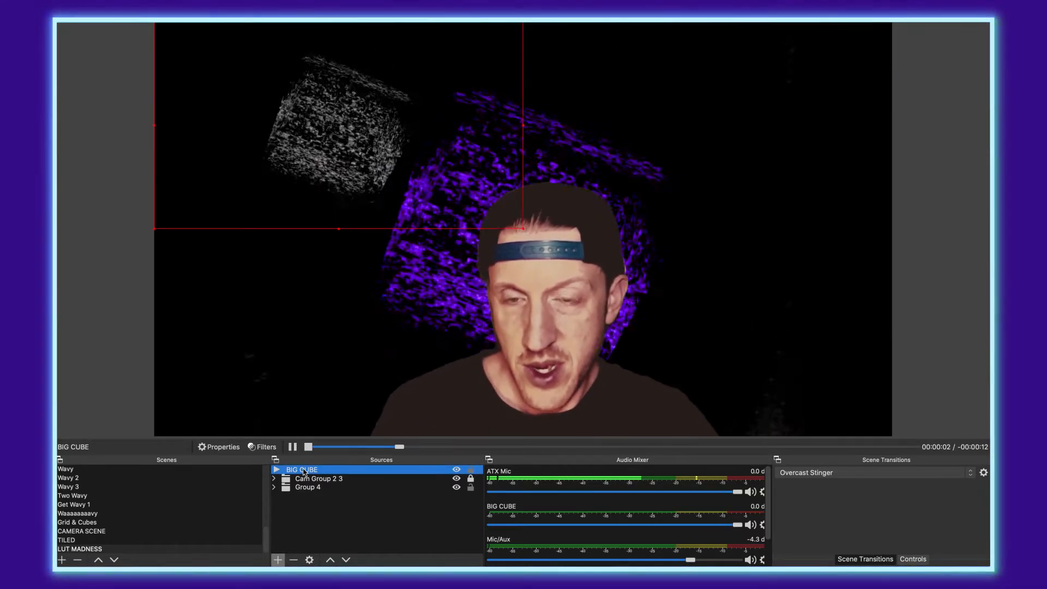
Step: Disable BIG CUBE's original scaling filter and add Scaling/Aspect Ratio 2 at Base (Canvas) Resolution
left_click(273, 448)
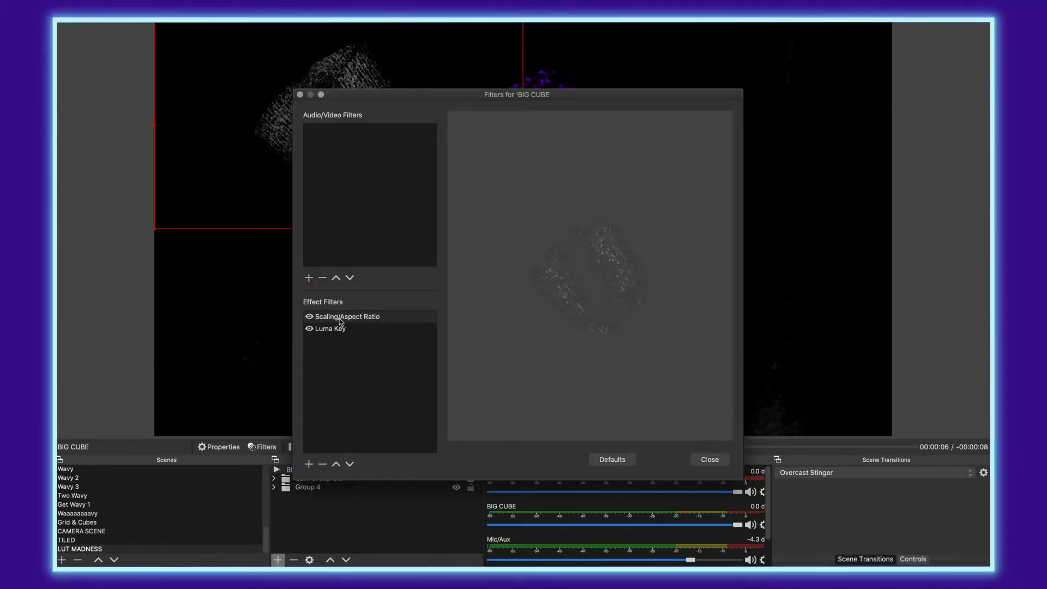
left_click(315, 318)
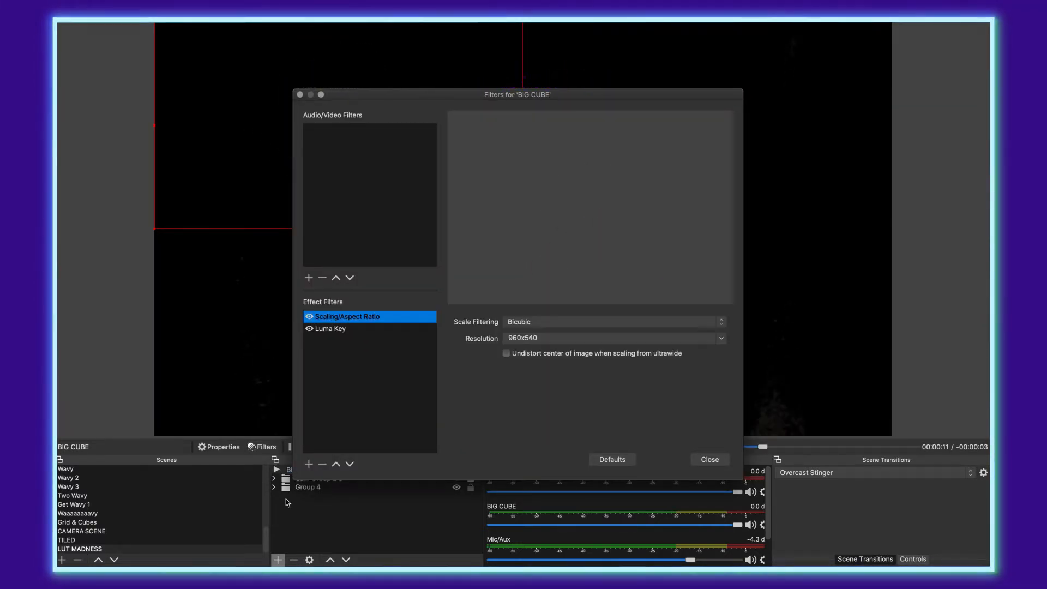
left_click(309, 464)
left_click(343, 549)
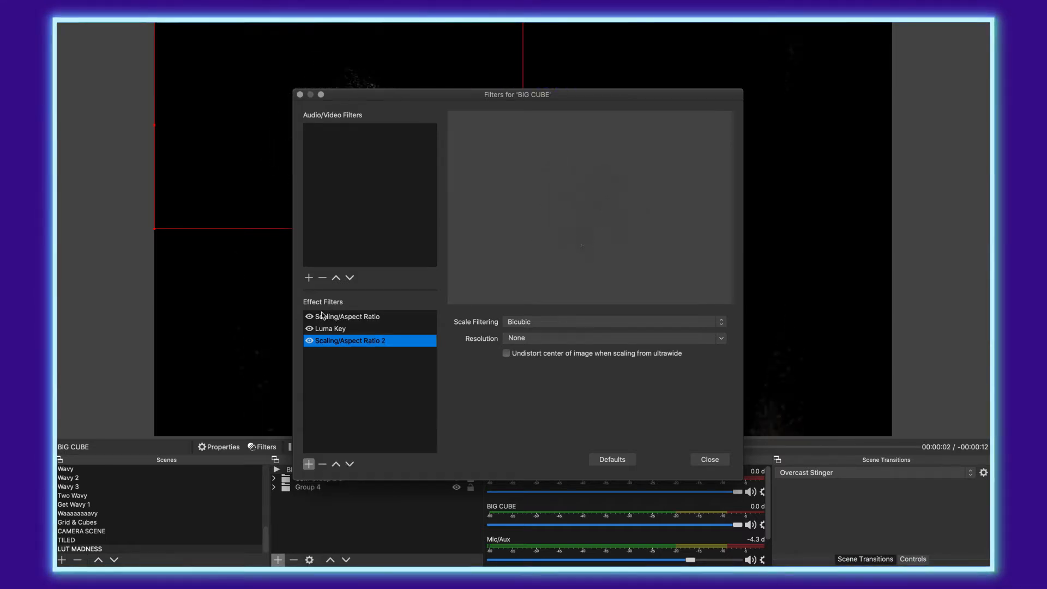
left_click(310, 317)
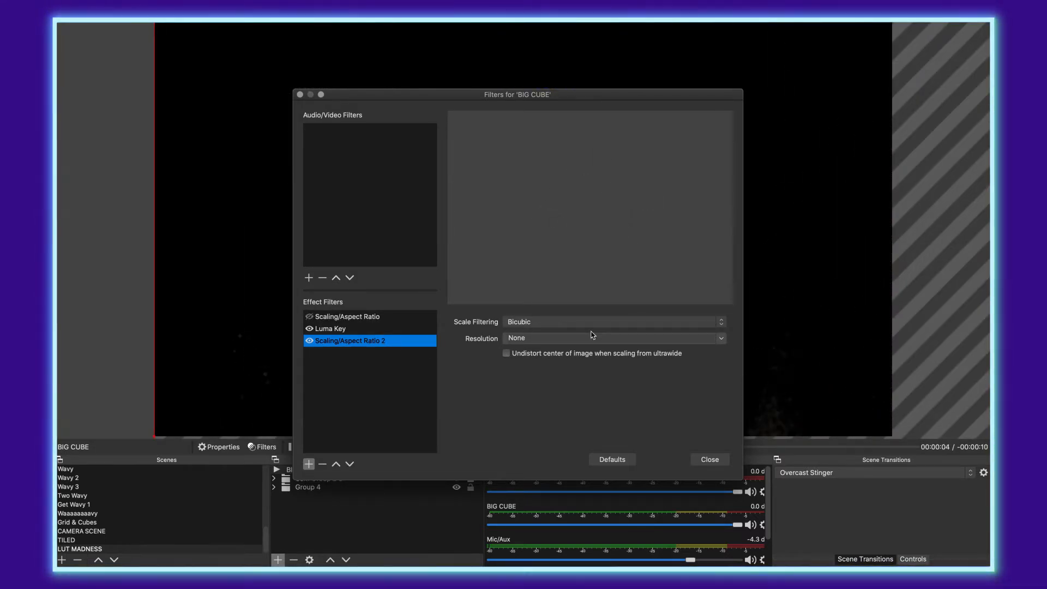
left_click(722, 342)
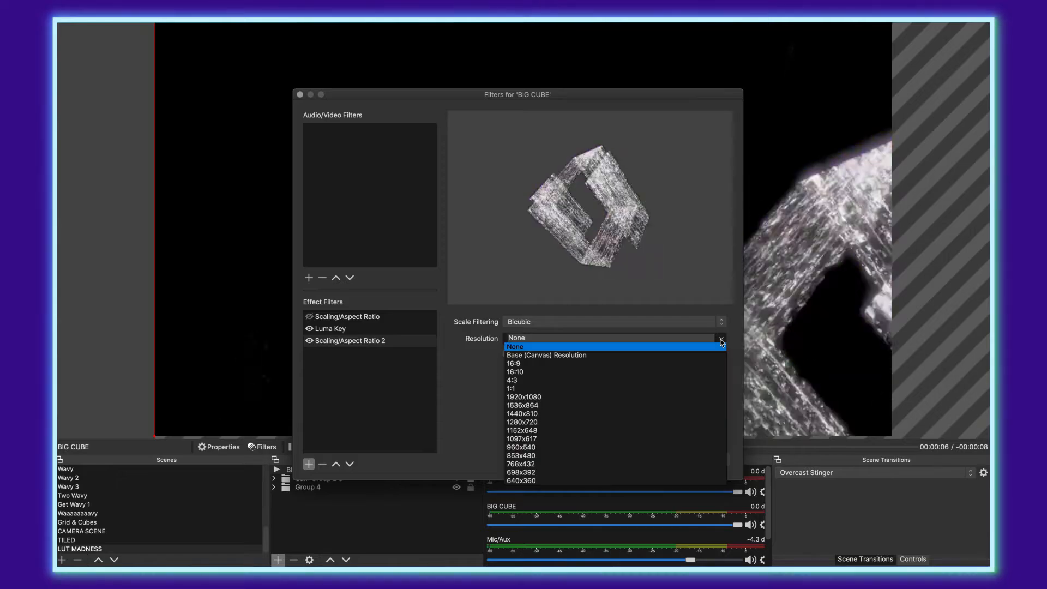
left_click(682, 353)
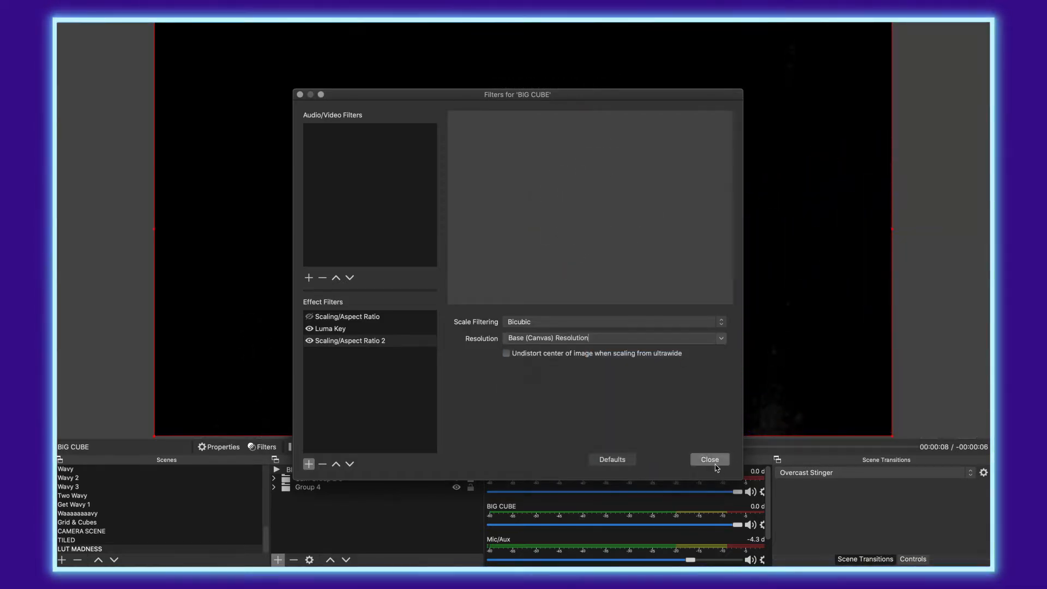
left_click(695, 461)
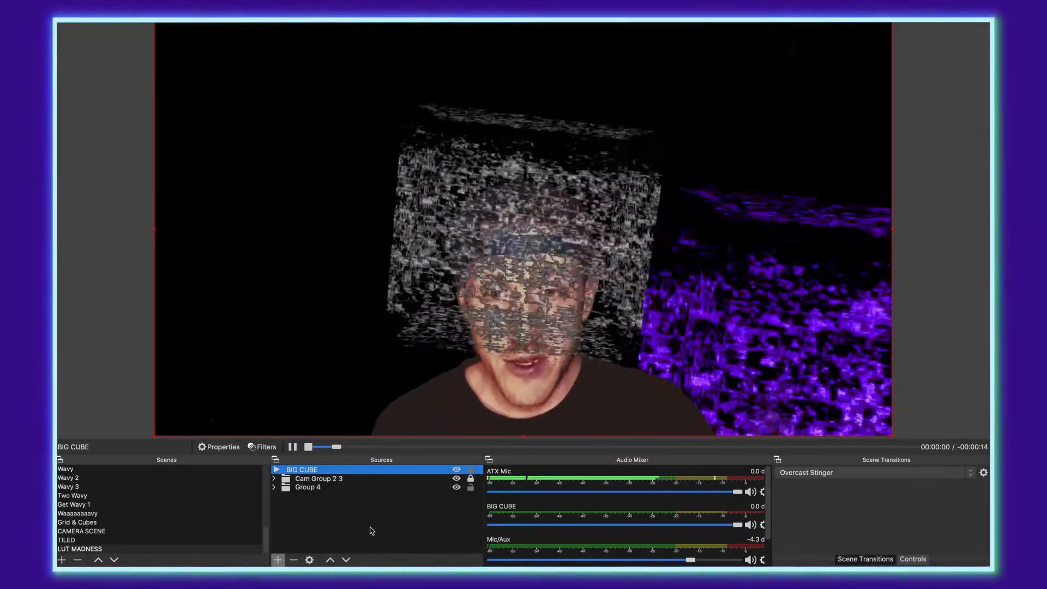
Step: Drag the second BIG CUBE row below Group 4, then select Group 4
left_click(367, 529)
left_click_drag(311, 470, 306, 500)
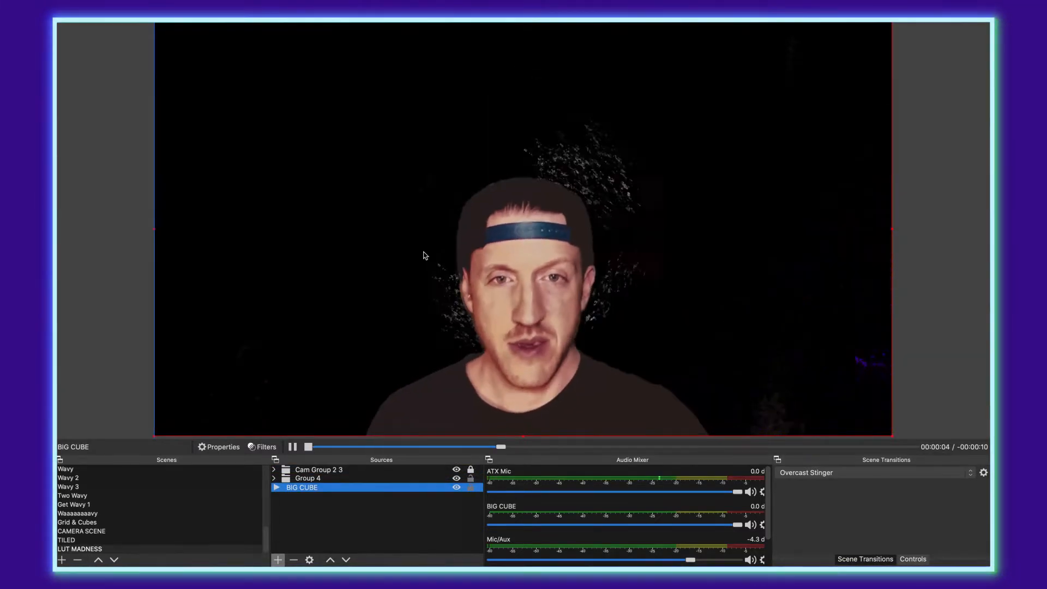
left_click(375, 539)
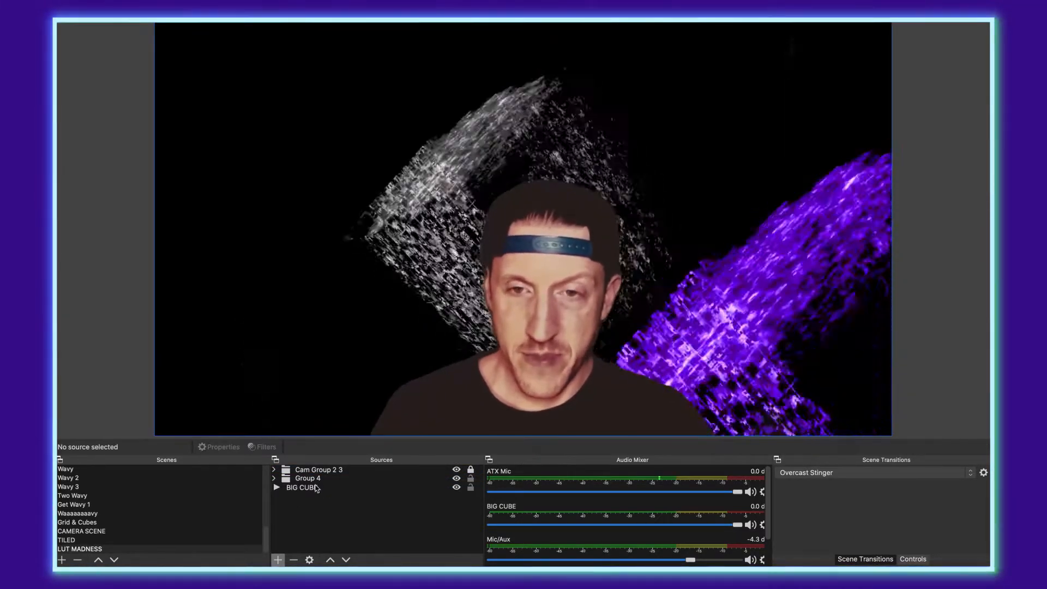
left_click(300, 480)
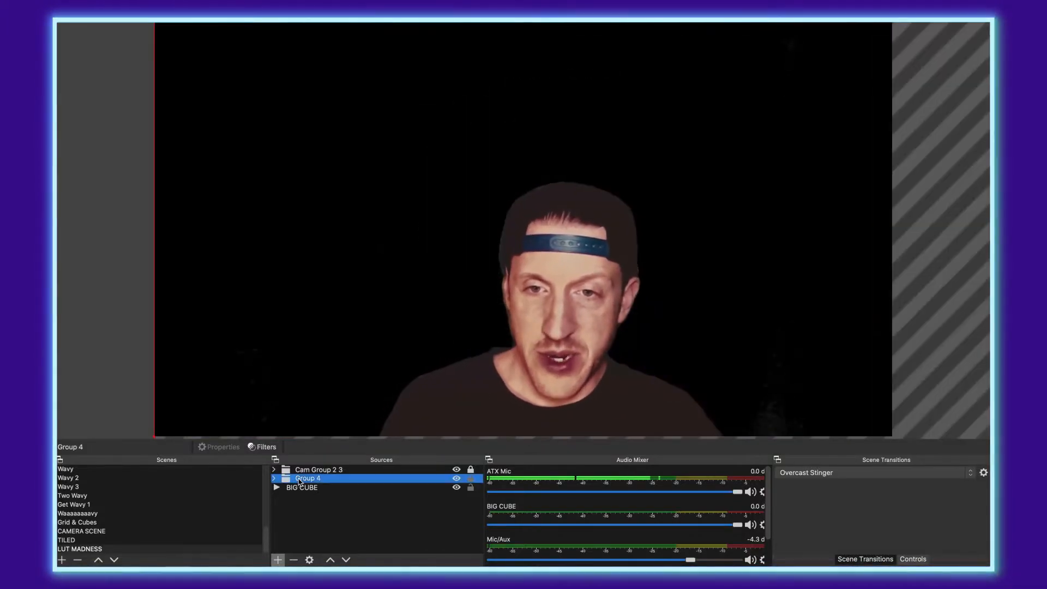
Step: Copy the Group 4 group and paste it as an independent duplicate, Group 4 2
right_click(303, 481)
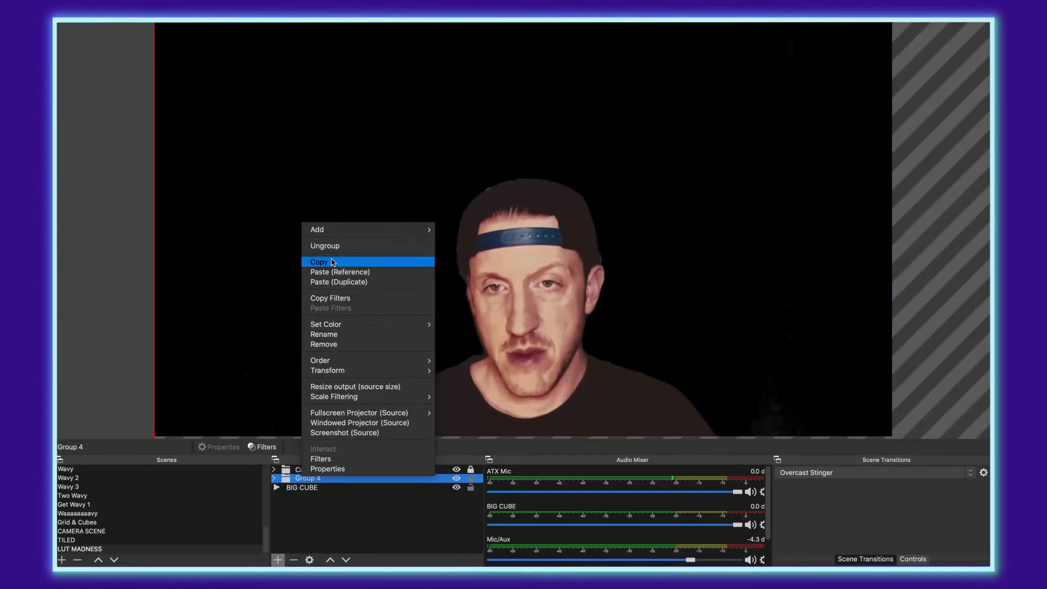
left_click(332, 262)
right_click(344, 514)
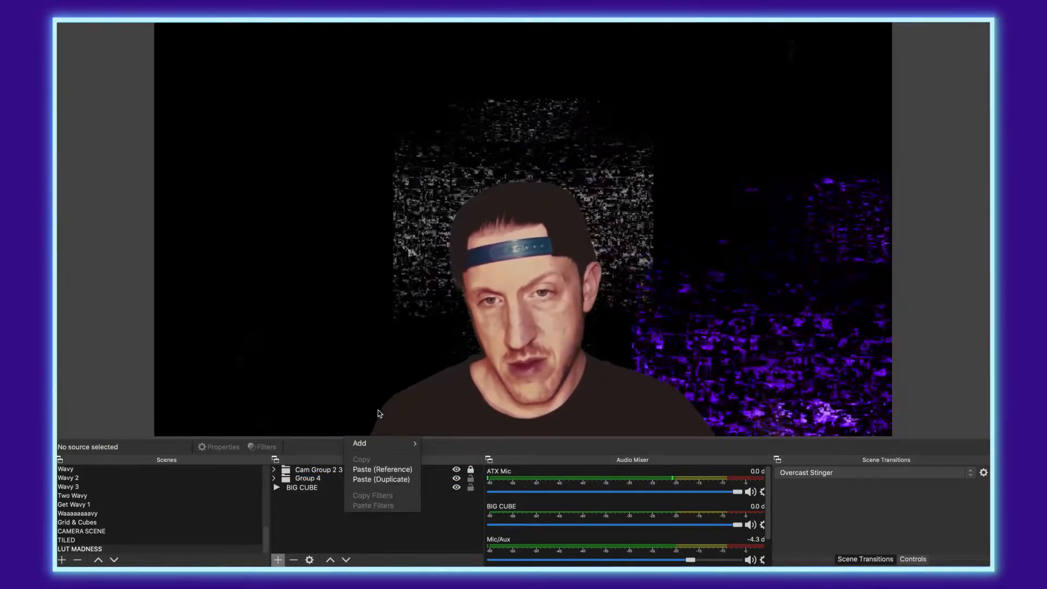
left_click(388, 480)
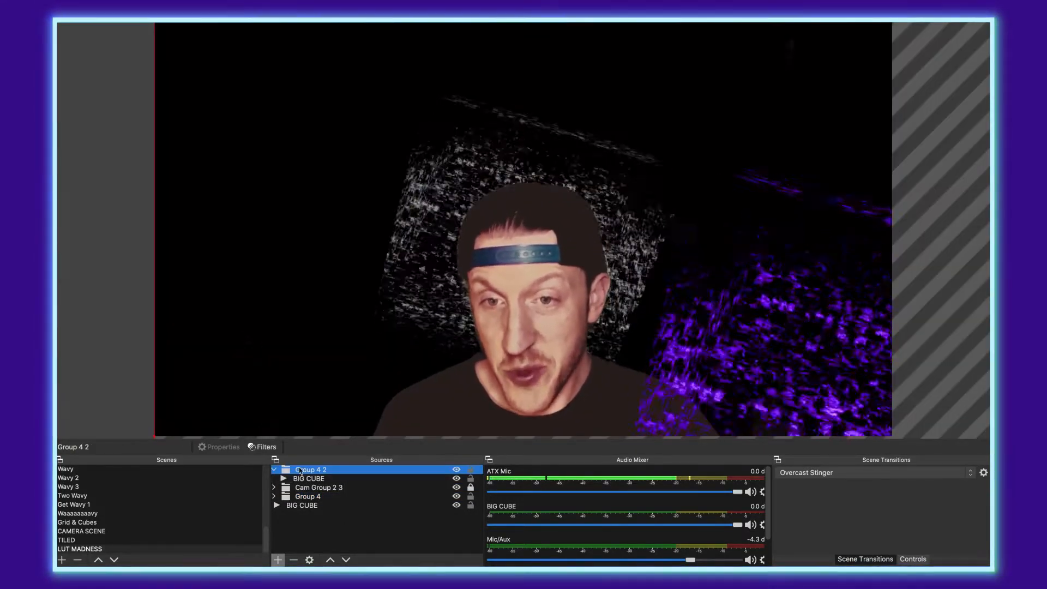
Step: Flip the new Group 4 2 copy horizontally via Transform
left_click(512, 400)
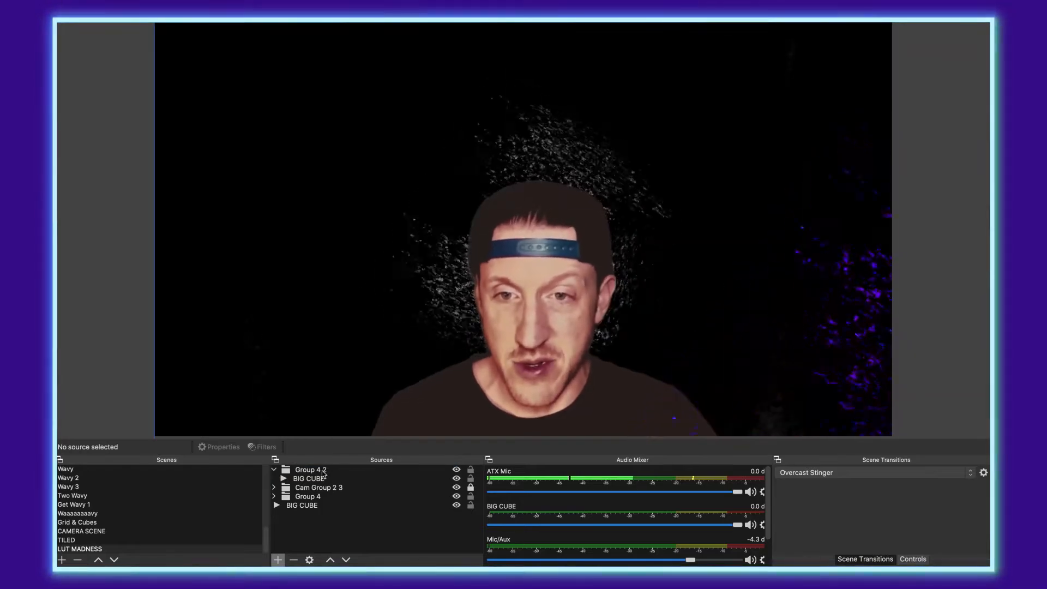
left_click(306, 472)
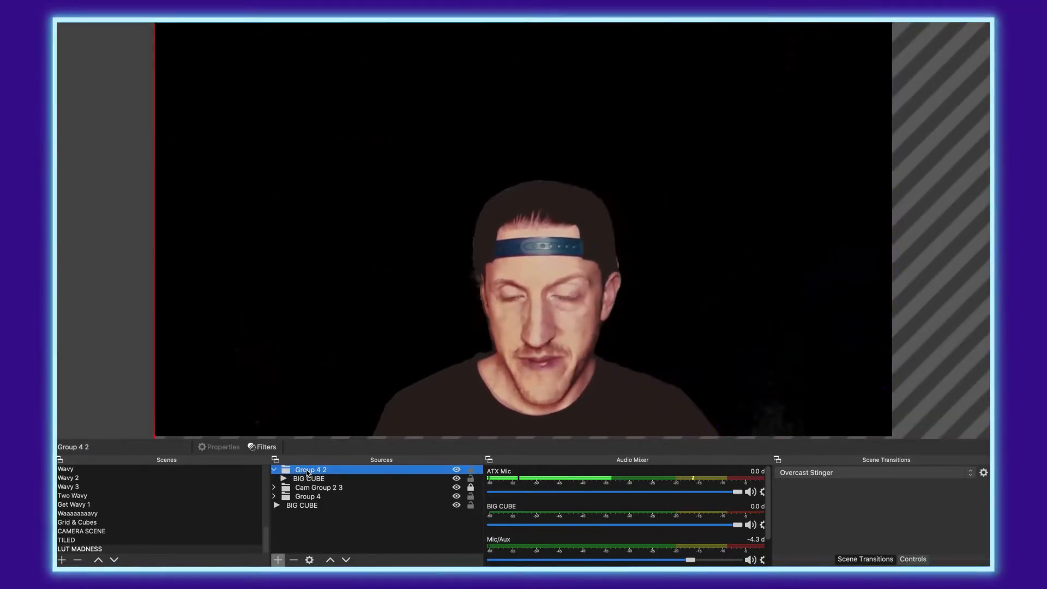
right_click(308, 472)
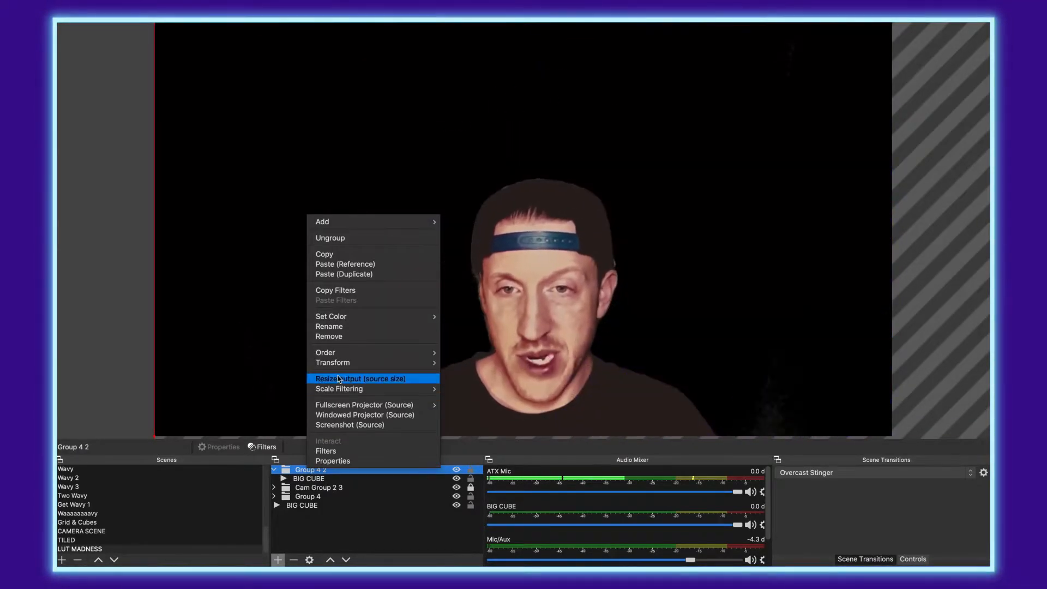
mouse_move(339, 362)
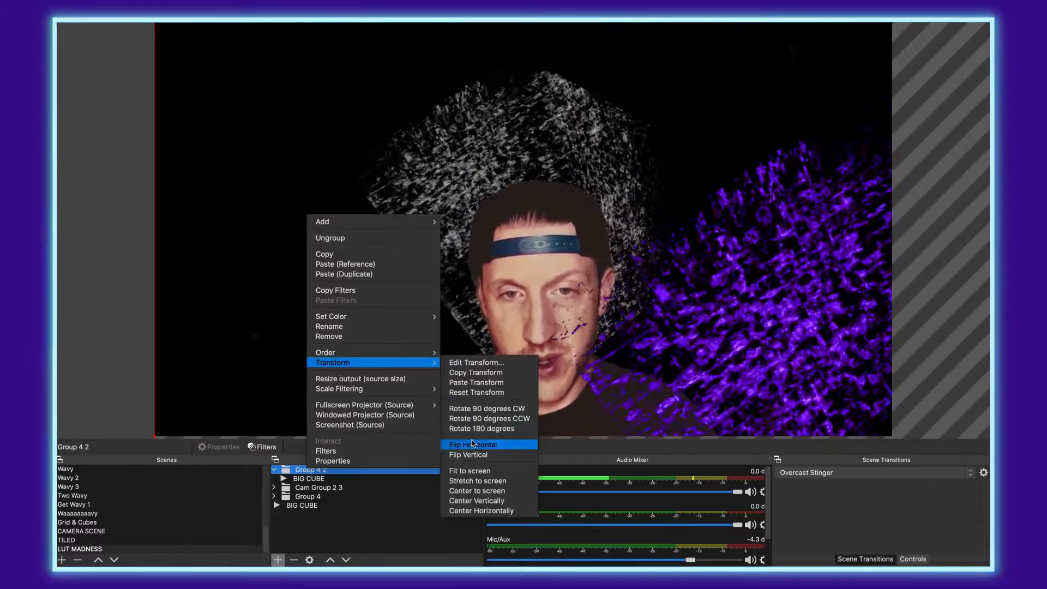
left_click(488, 429)
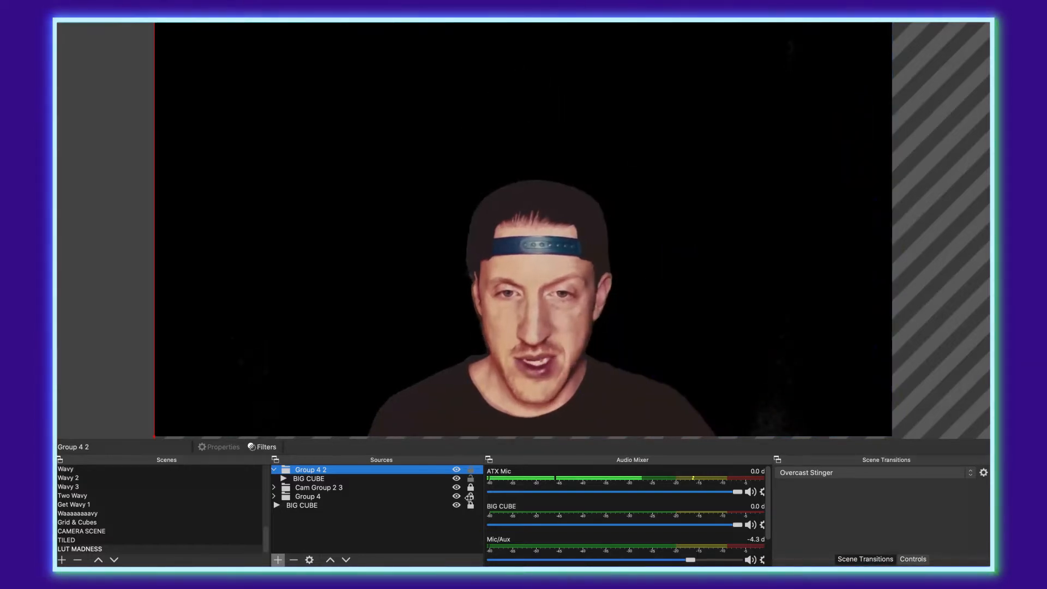
Step: Turn off Group 4 2's Purple LUT filter, then drag its flipped cube up-left in the preview
left_click(280, 479)
left_click(313, 469)
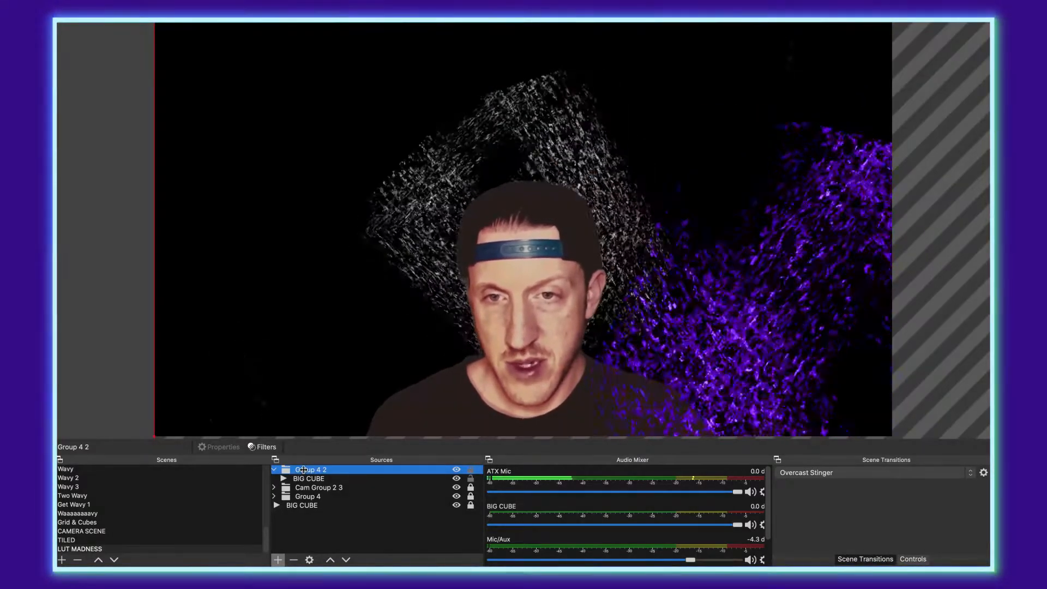
left_click(266, 447)
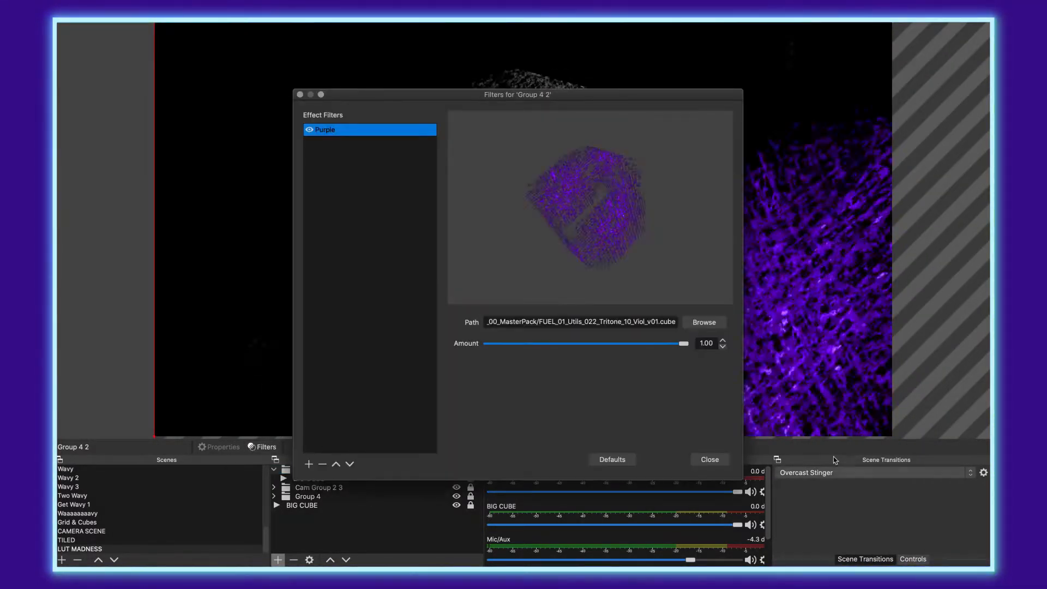
left_click(311, 131)
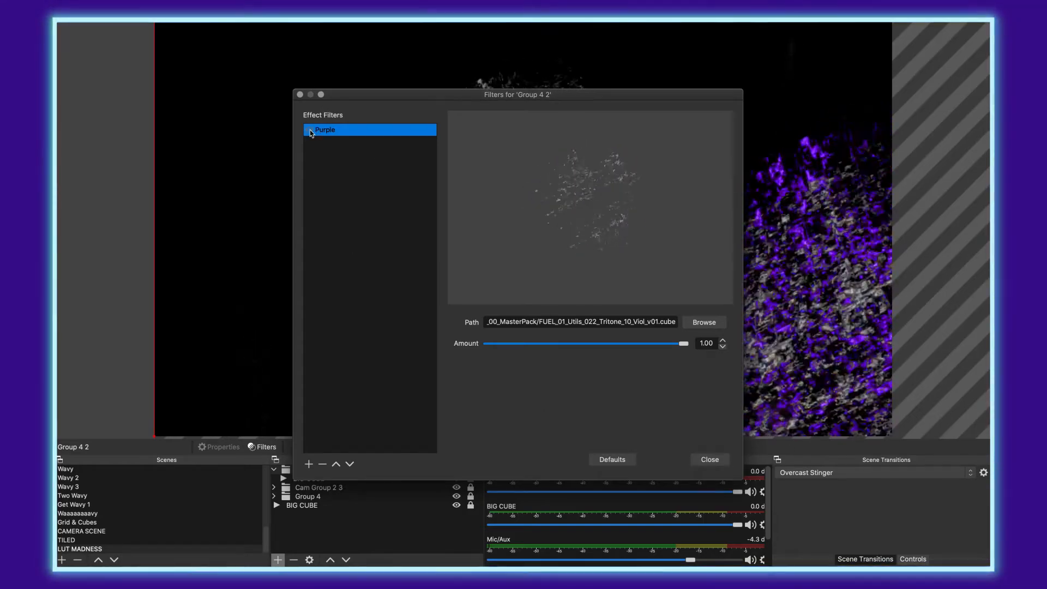
left_click(709, 459)
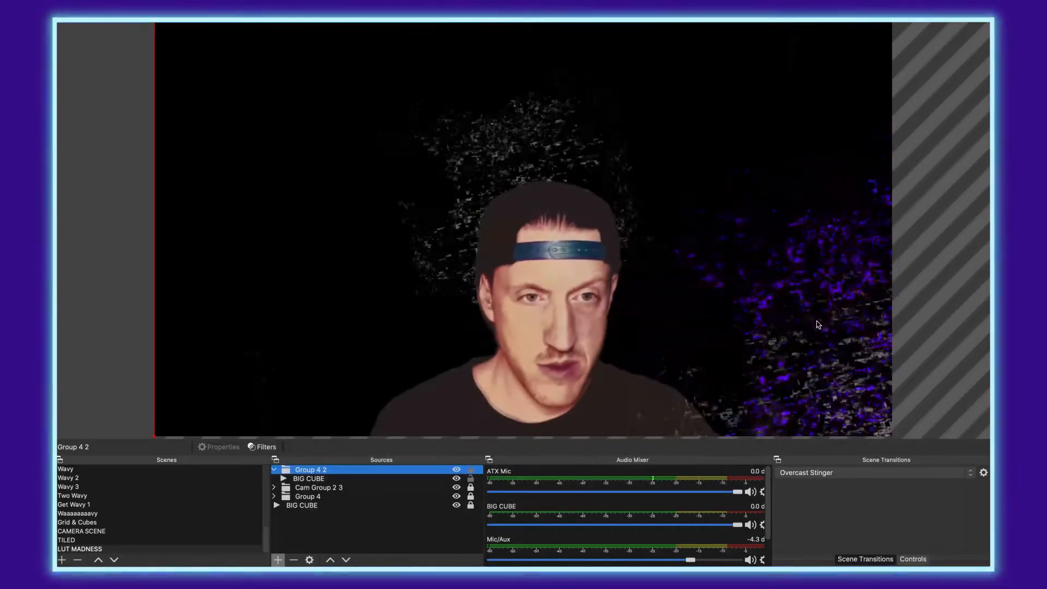
left_click_drag(780, 323, 118, 23)
left_click_drag(285, 225, 211, 135)
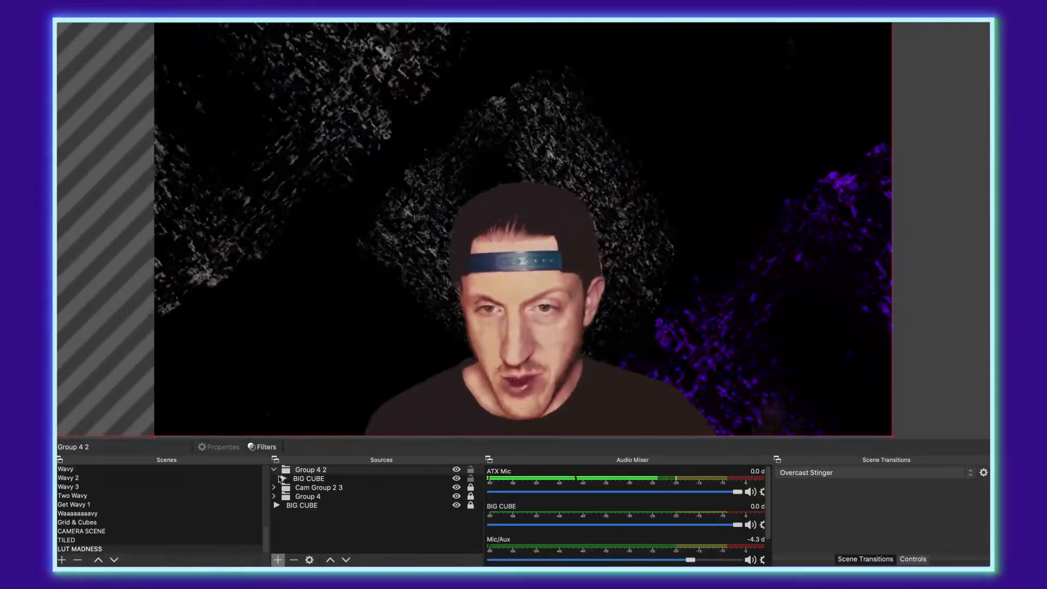
Step: Copy Cam Group 2 3's Lime LUT filter, then drag Group 4 2 beneath BIG CUBE at the bottom
left_click(274, 470)
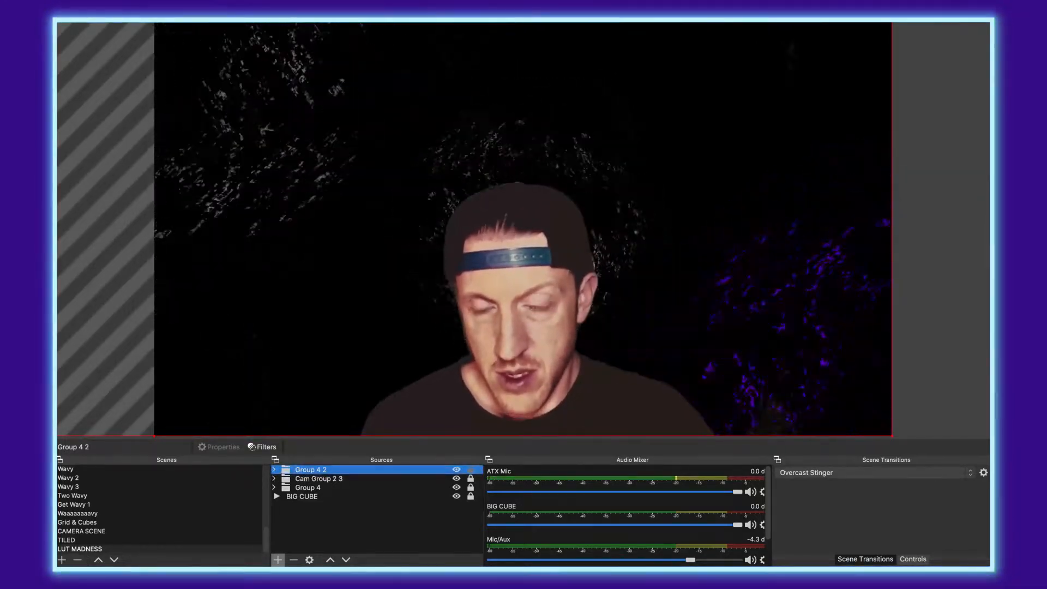
left_click(316, 478)
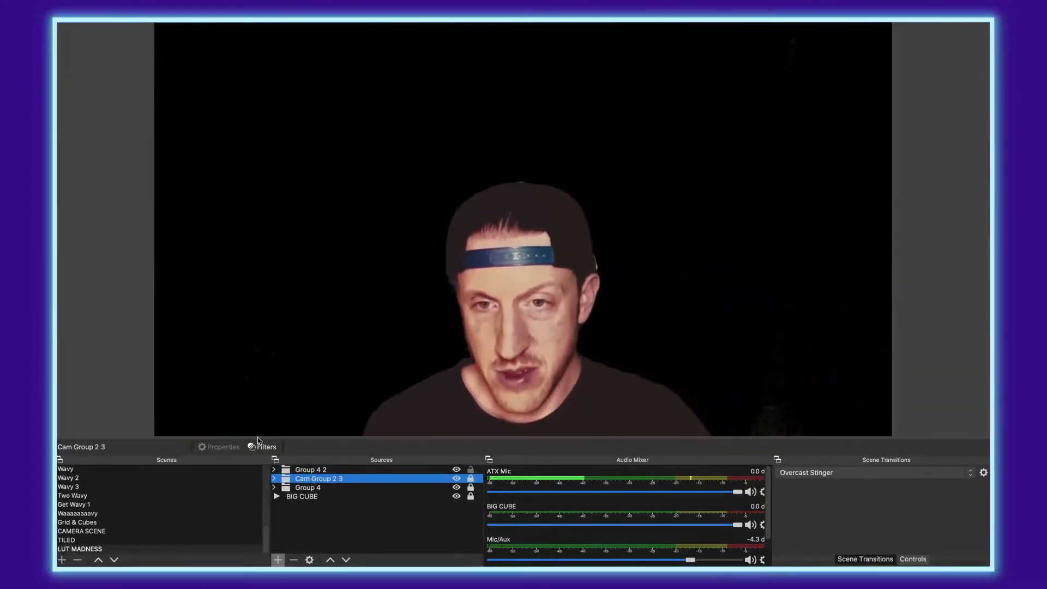
left_click(258, 447)
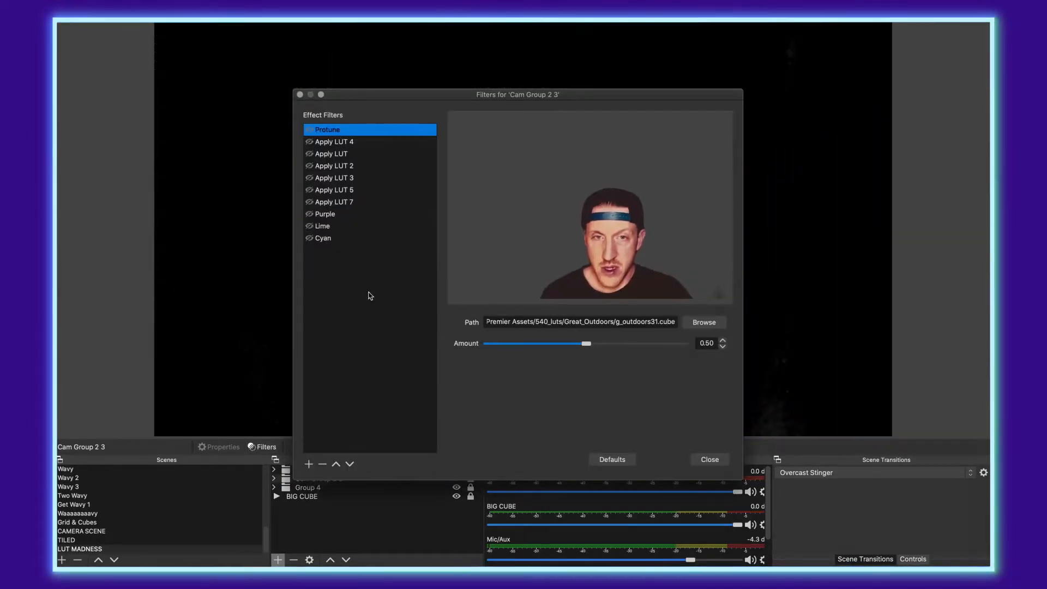
right_click(328, 226)
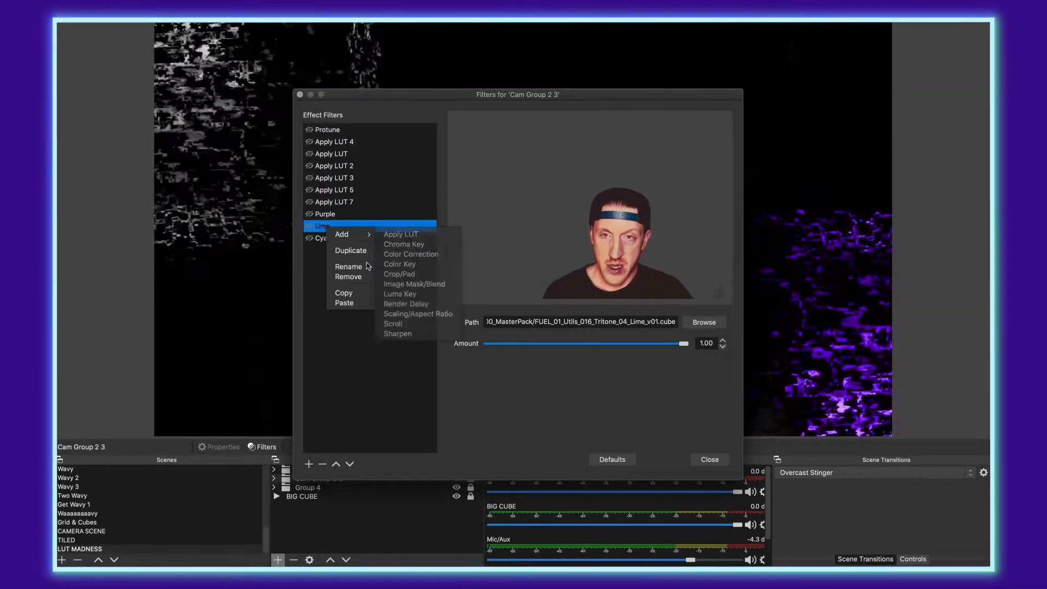
left_click(709, 460)
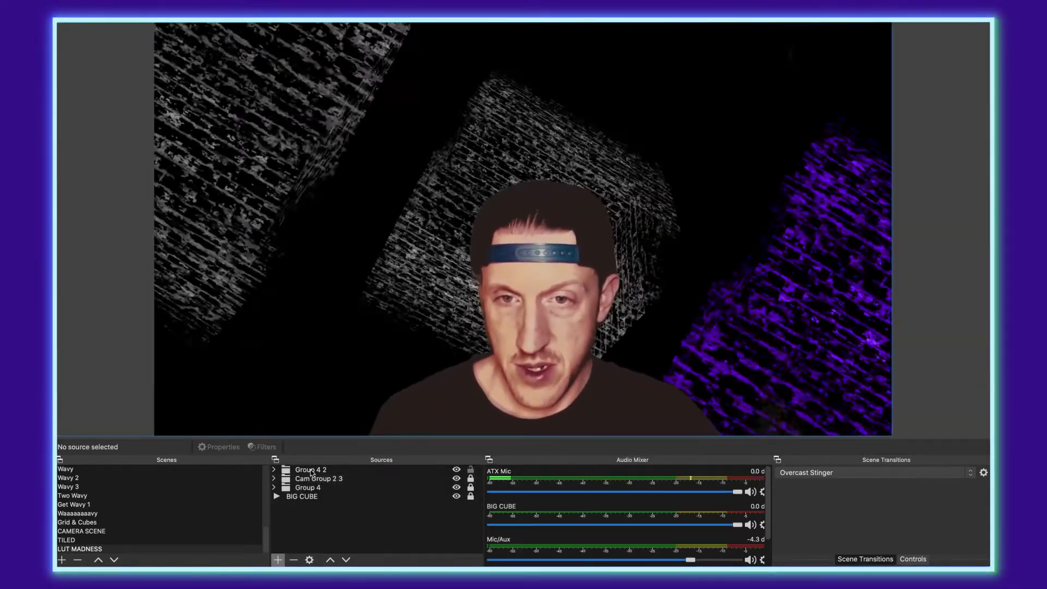
left_click(311, 470)
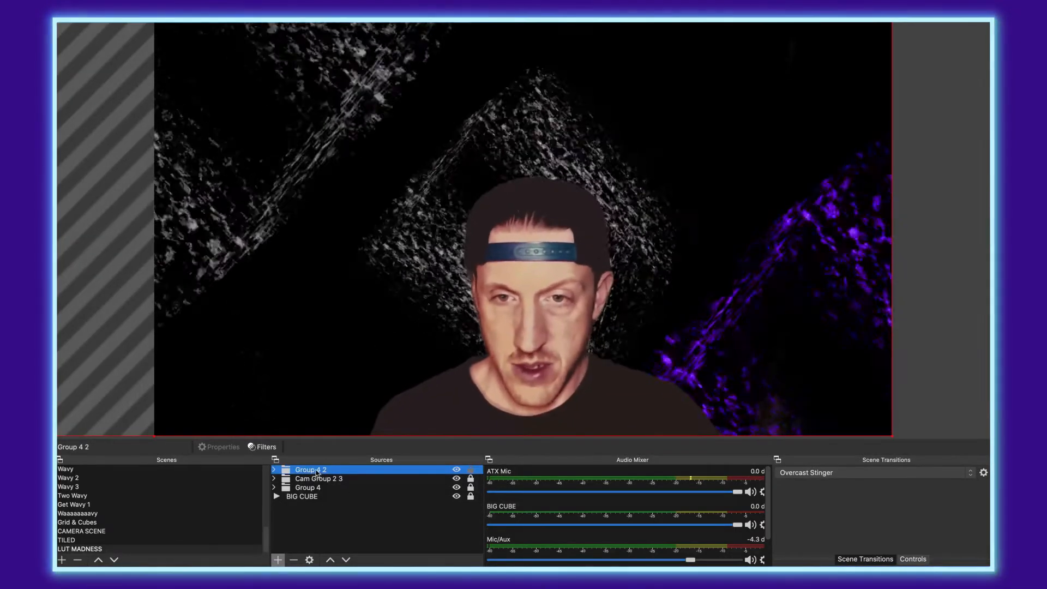
left_click_drag(316, 479, 309, 500)
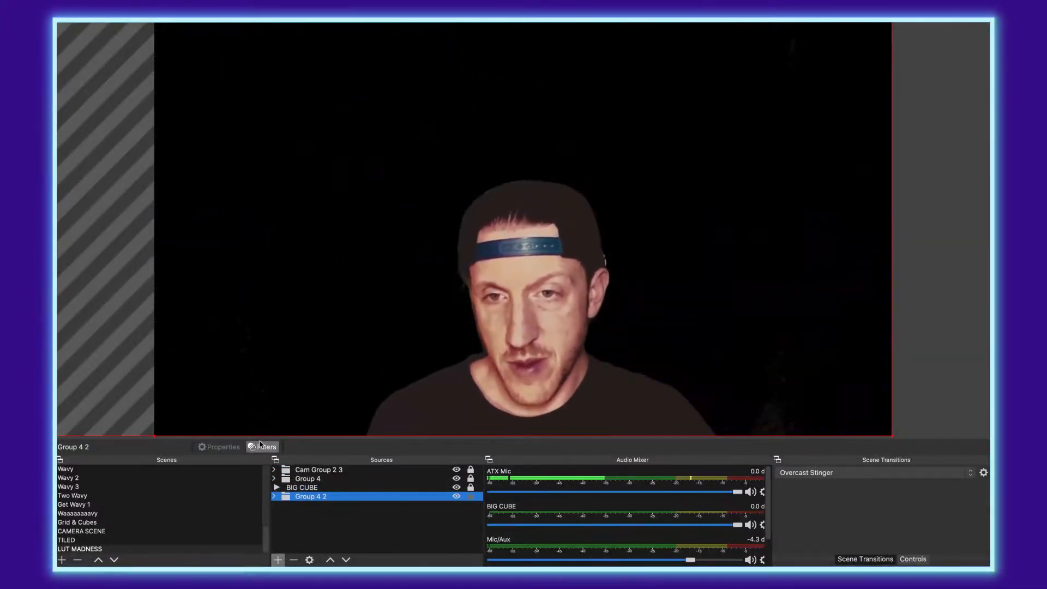
Step: Paste the copied Lime LUT into Group 4 2's Effect Filters, turning its cube green
left_click(262, 447)
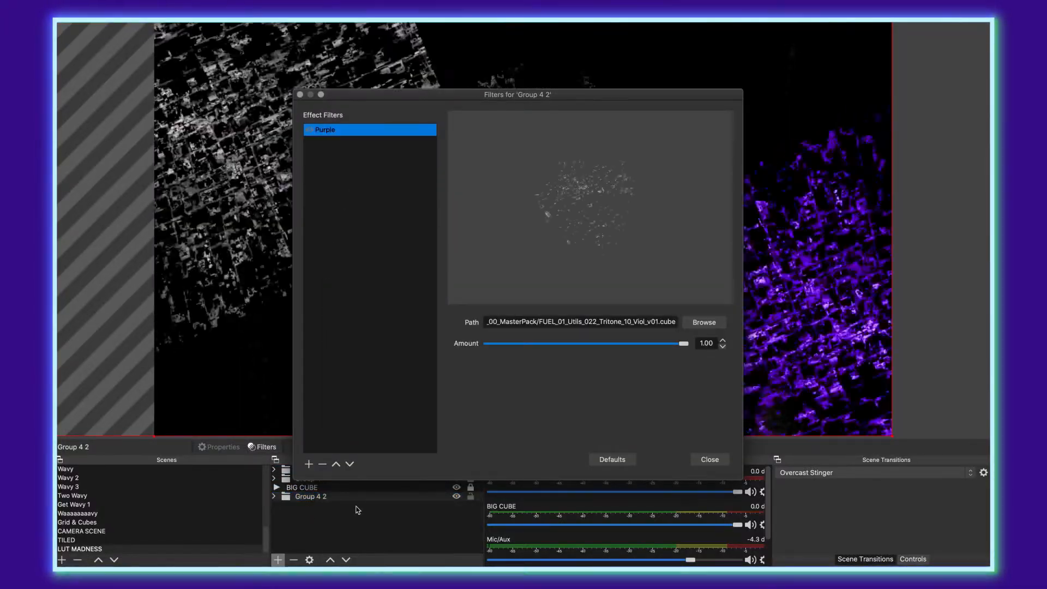
left_click(308, 464)
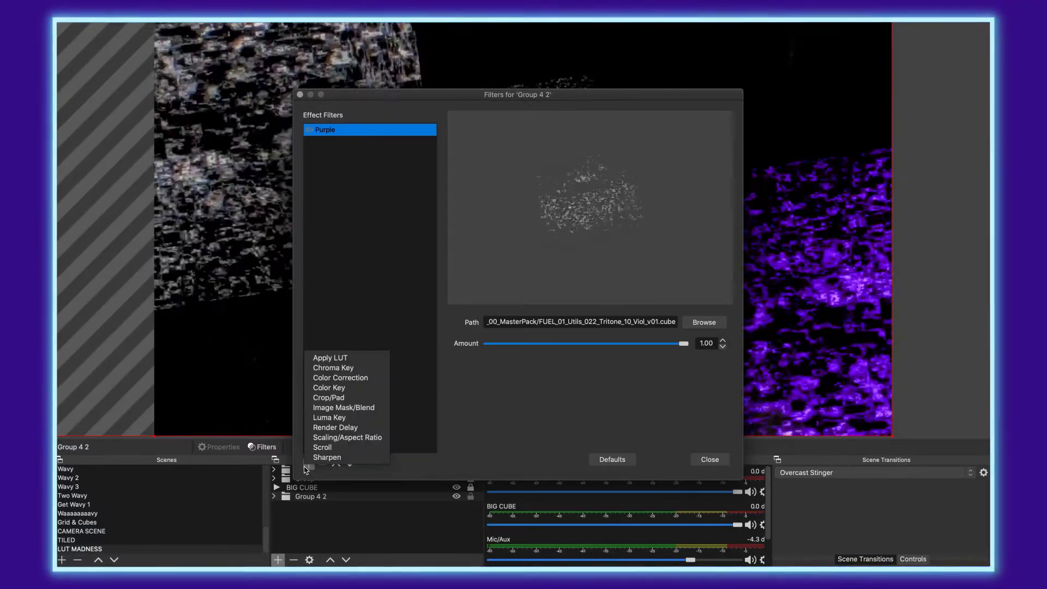
left_click(369, 276)
right_click(373, 295)
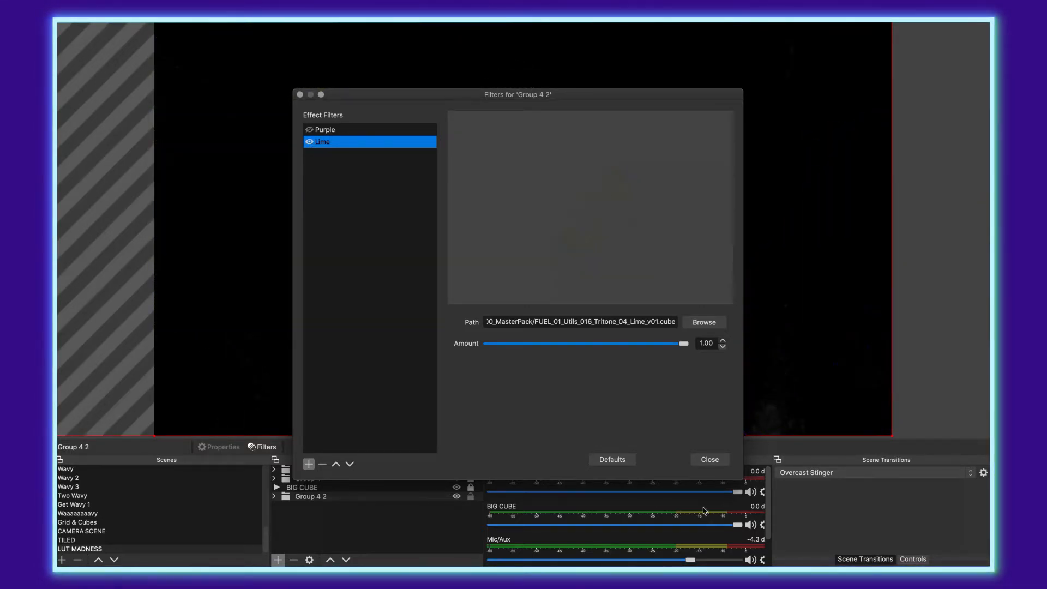
left_click(711, 459)
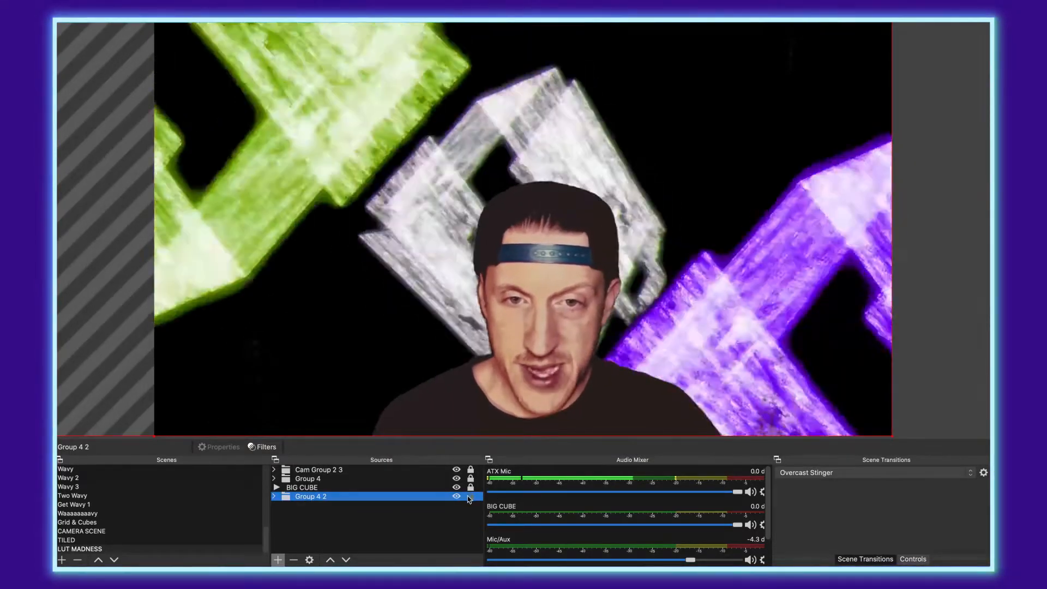